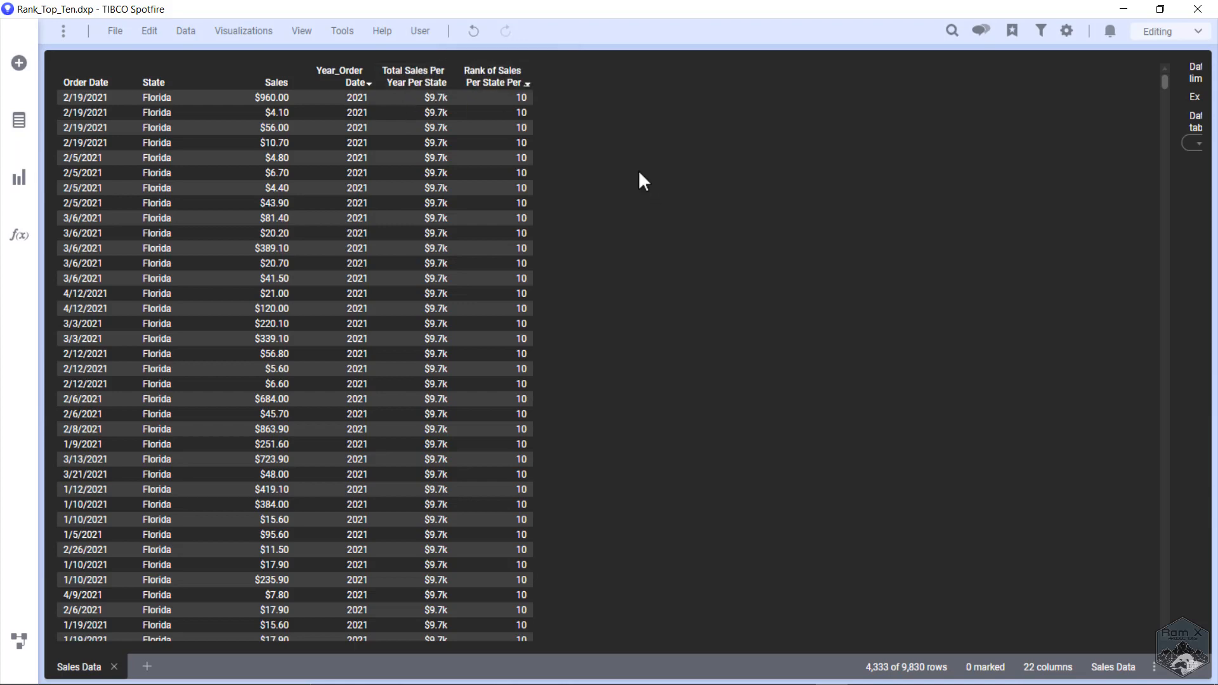
- Examine the 2021 state ranks in the sales table, marking all the Florida rows and clearing that marking
scroll(589, 218, "down", 15)
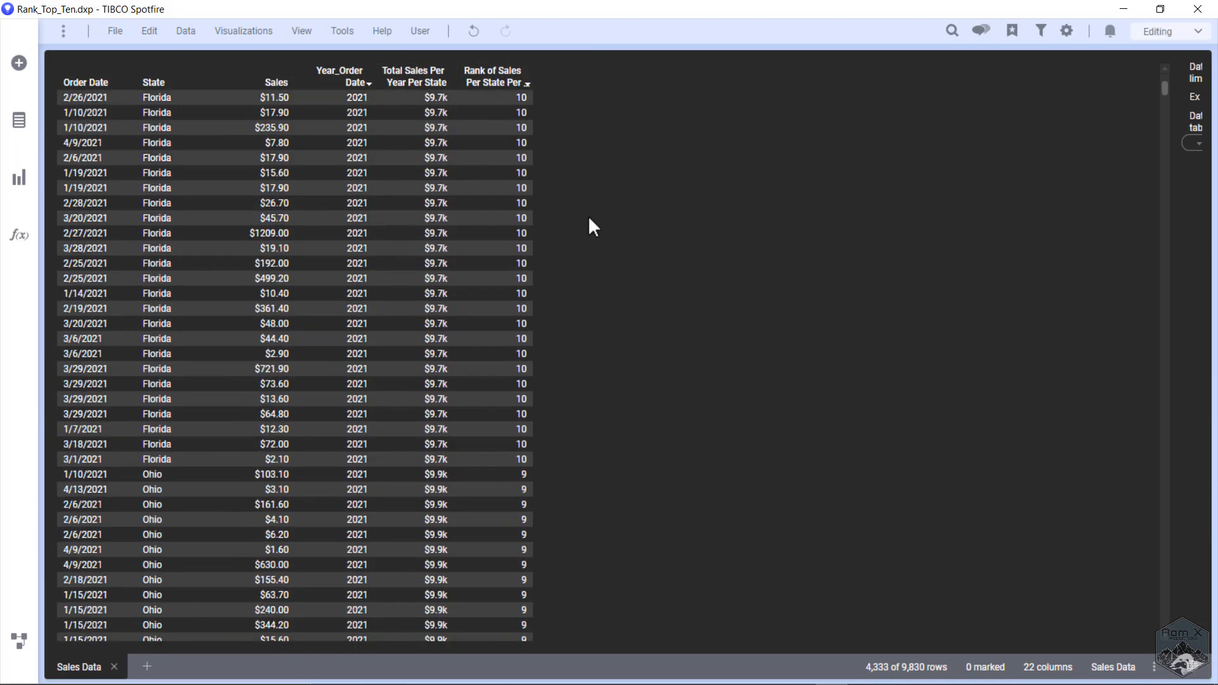
scroll(593, 218, "down", 10)
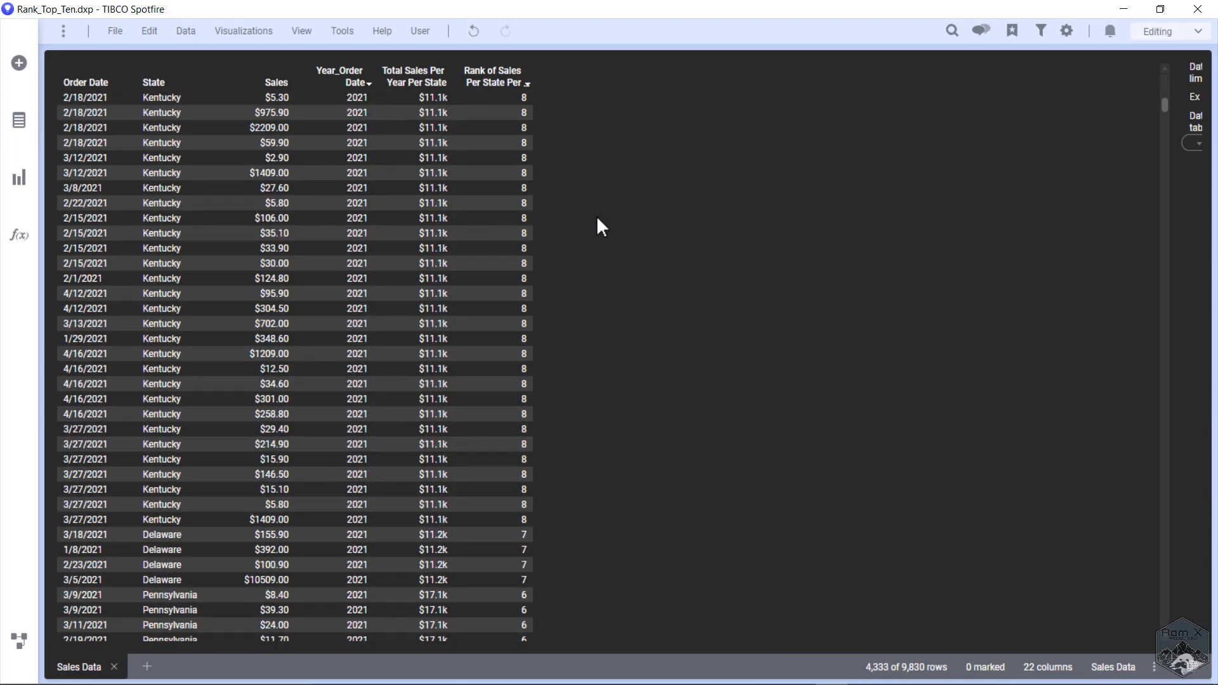
scroll(596, 226, "up", 6)
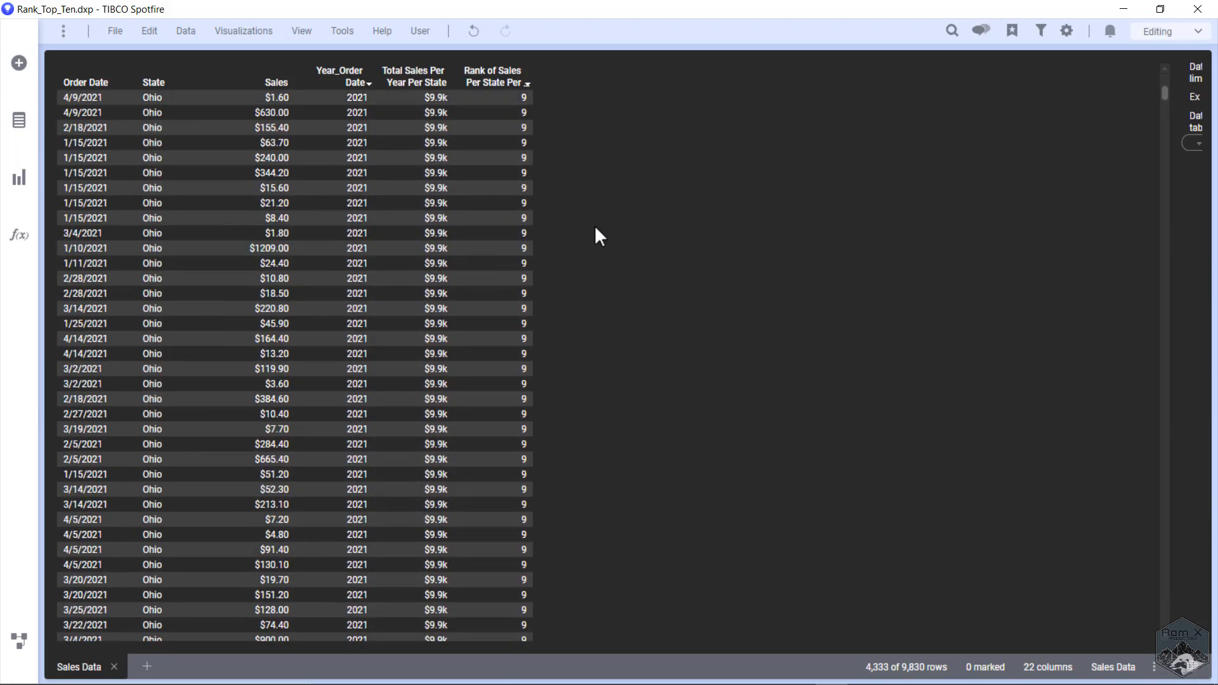
scroll(596, 228, "up", 5)
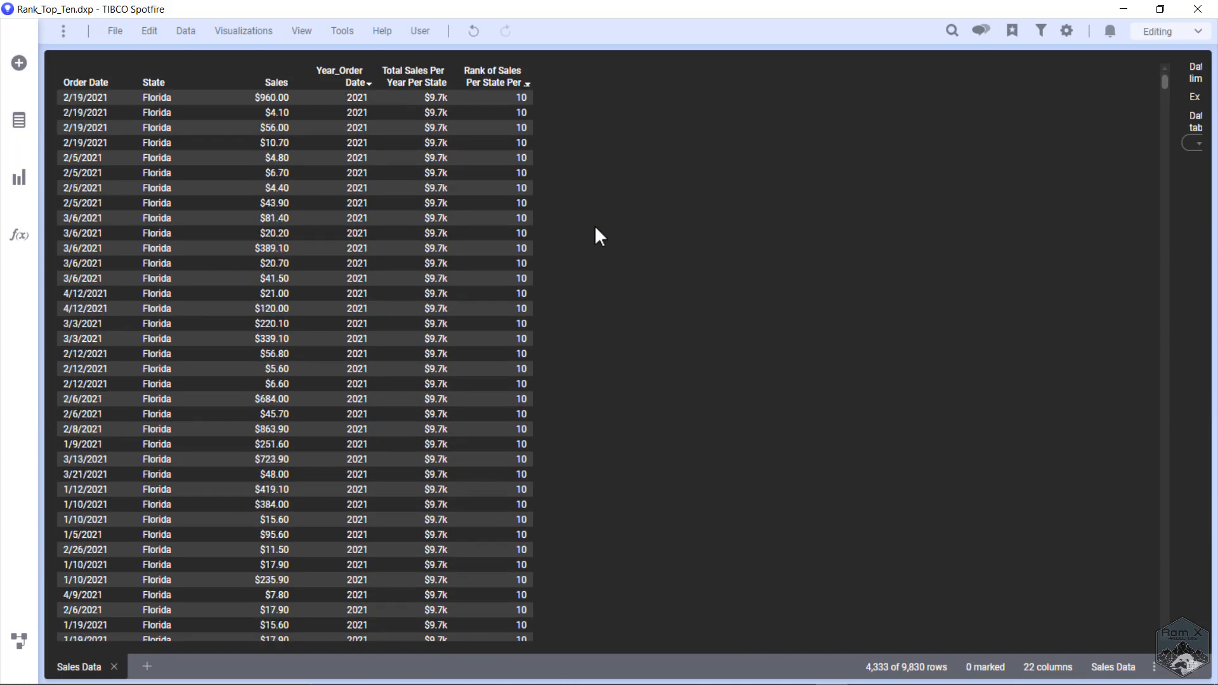
left_click_drag(310, 97, 284, 463)
scroll(305, 366, "down", 2)
scroll(305, 361, "down", 5)
scroll(307, 363, "down", 3)
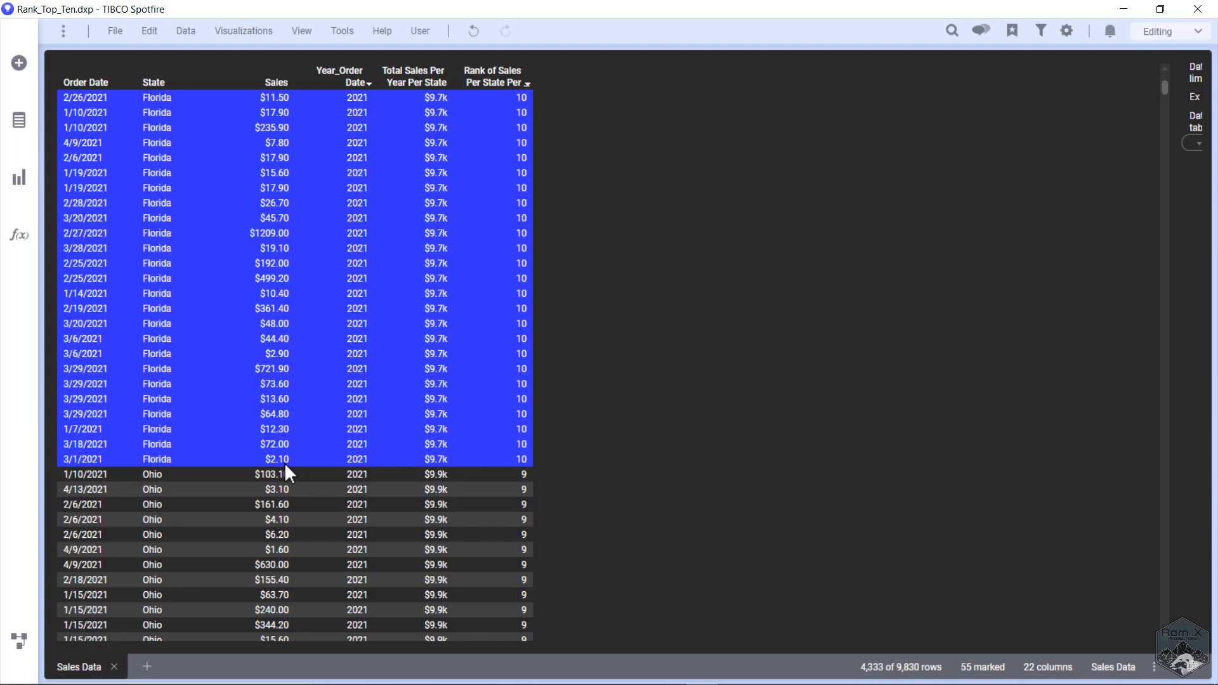
scroll(294, 452, "up", 10)
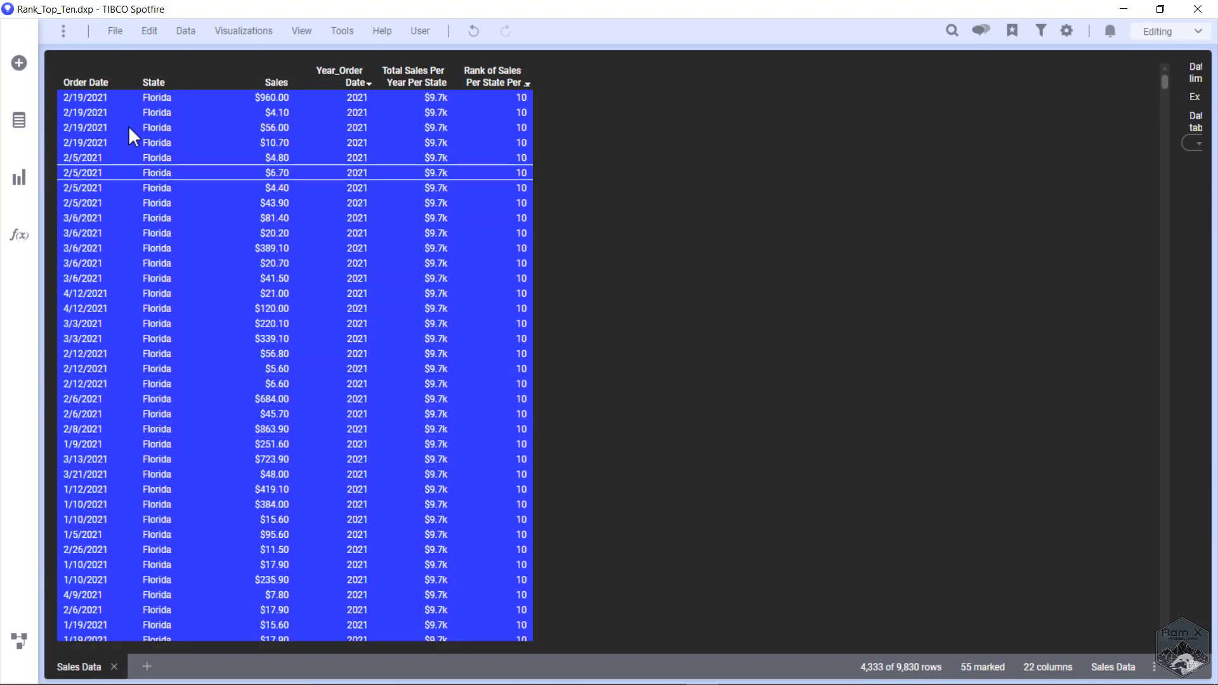
left_click(683, 261)
- Start a new calculated column in the Sales Data table's column properties and insert the Rank function into its expression
left_click(191, 37)
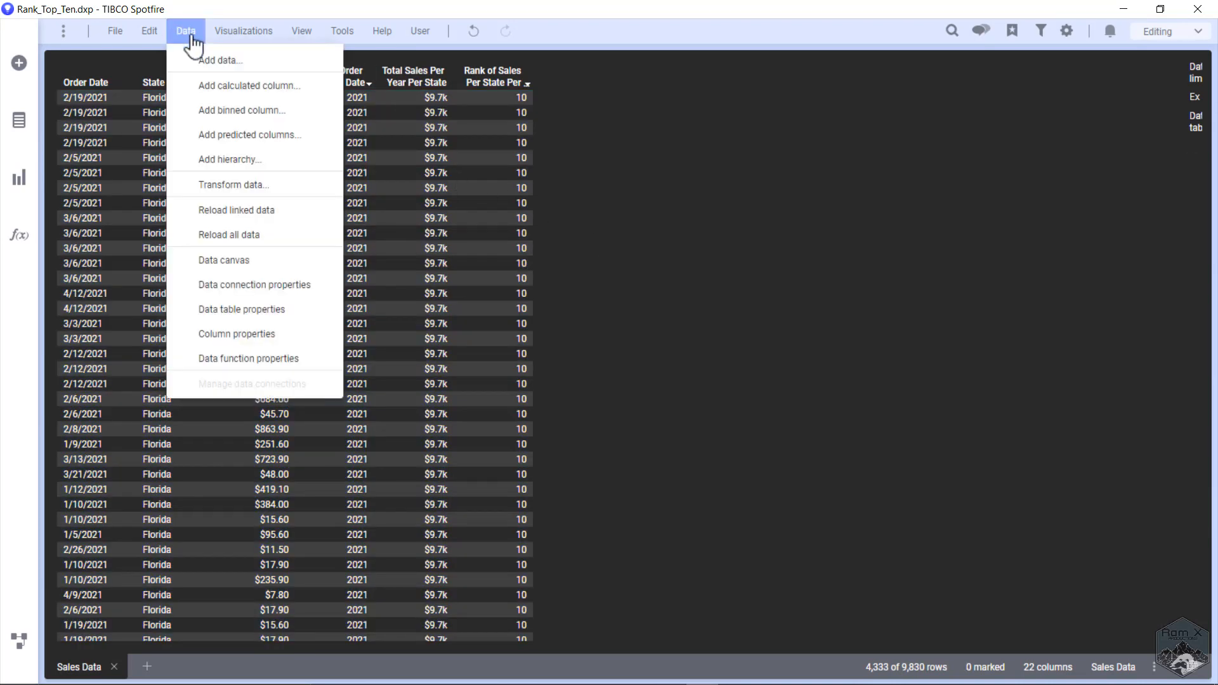
left_click(247, 346)
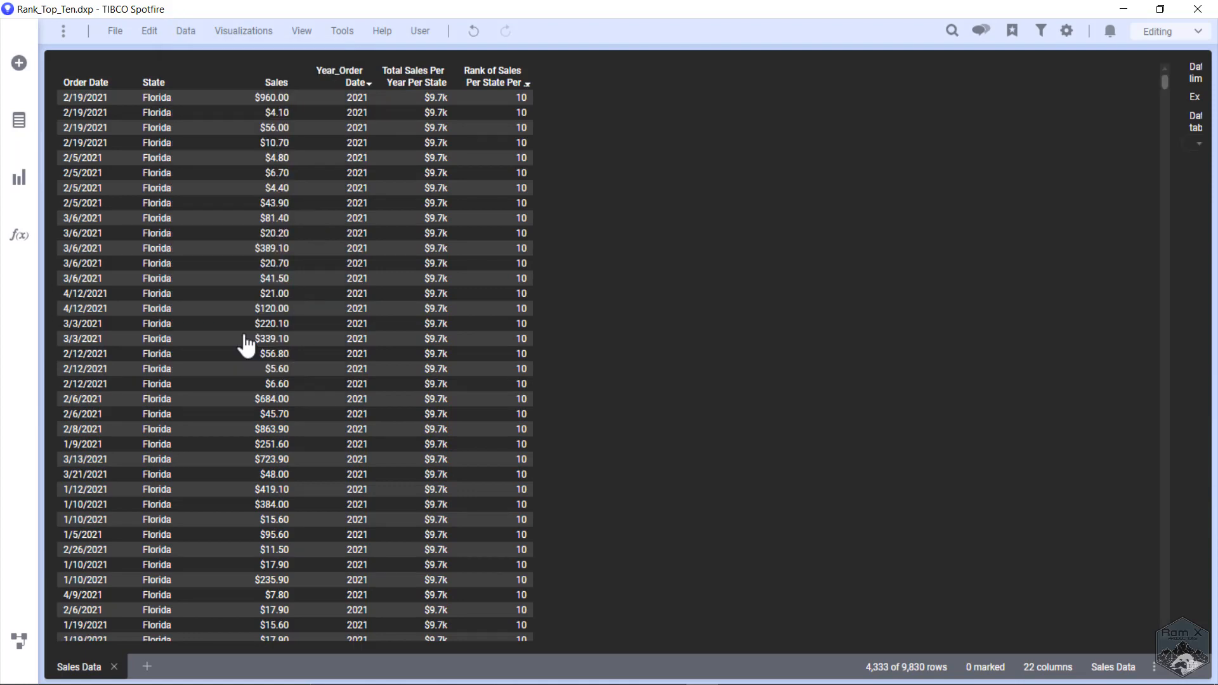
left_click_drag(625, 96, 897, 74)
left_click(1190, 132)
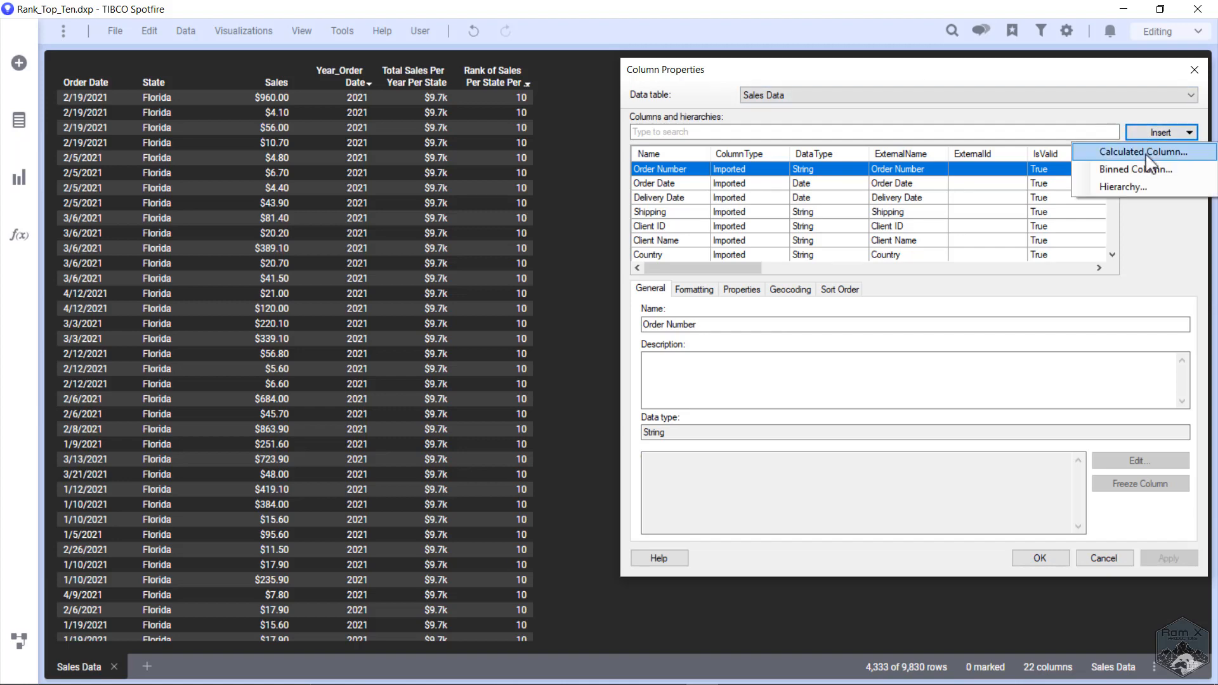
left_click(1147, 156)
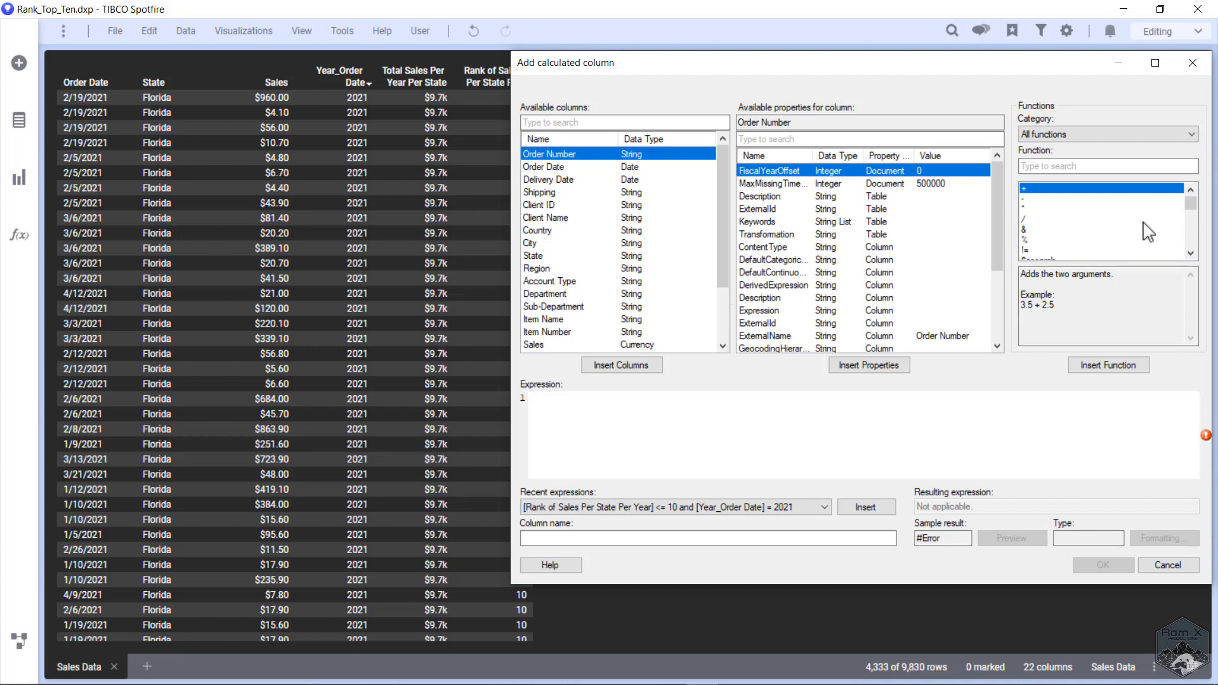
left_click(1046, 165)
type("rank")
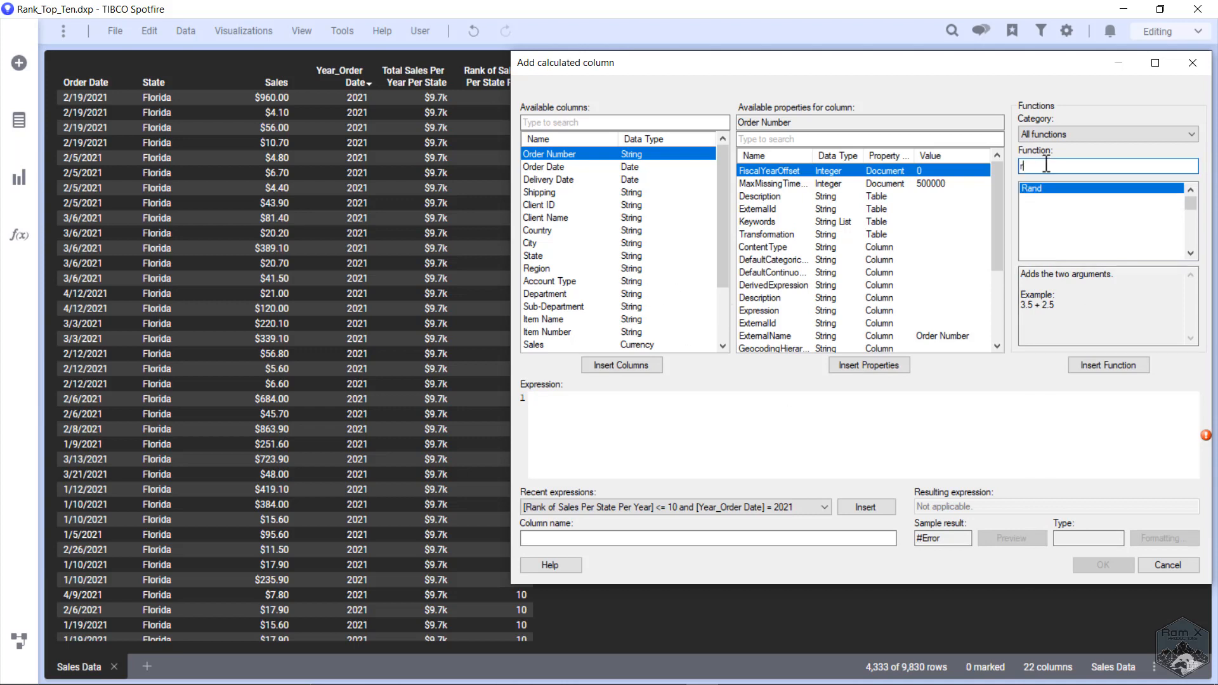
left_click(1089, 367)
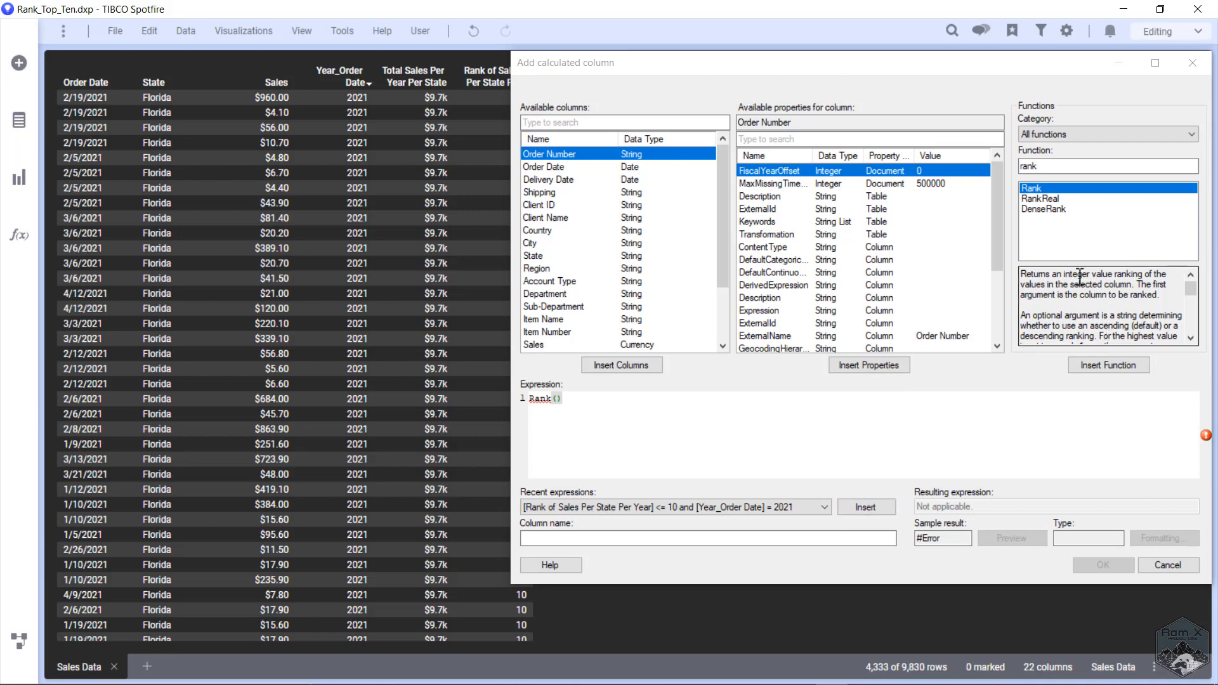
- Read the Rank function's description and copy the optional argument "ties.method=first" from it
scroll(1074, 306, "down", 1)
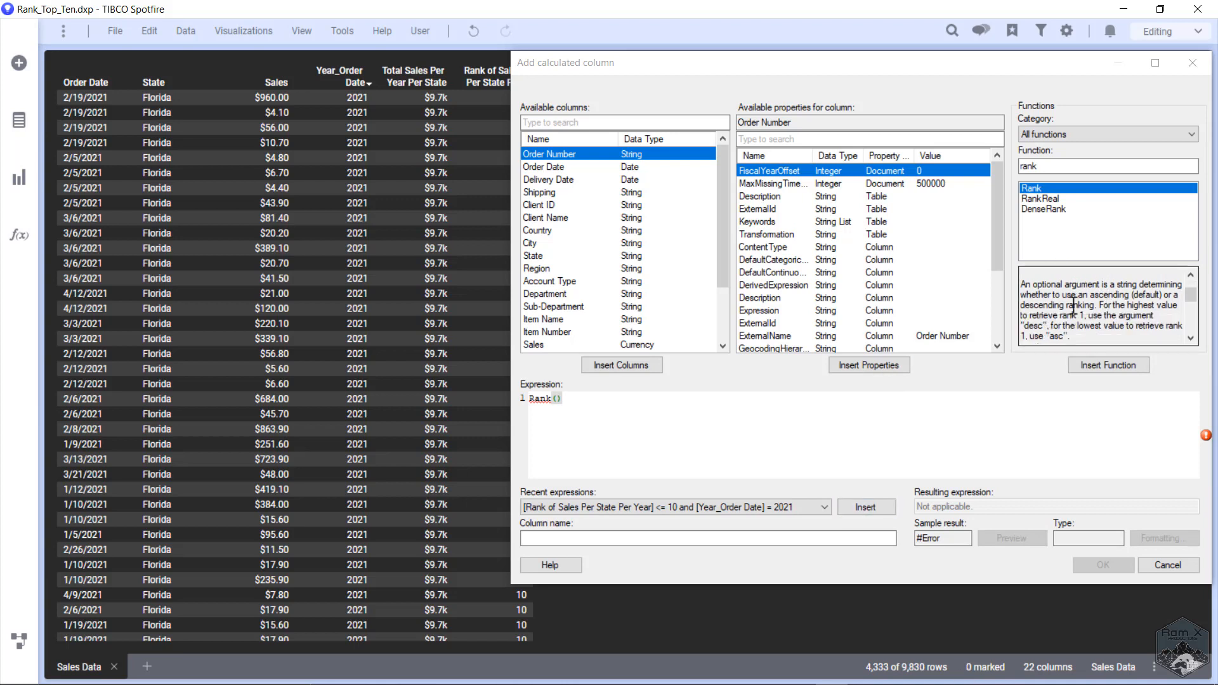
scroll(1074, 306, "down", 3)
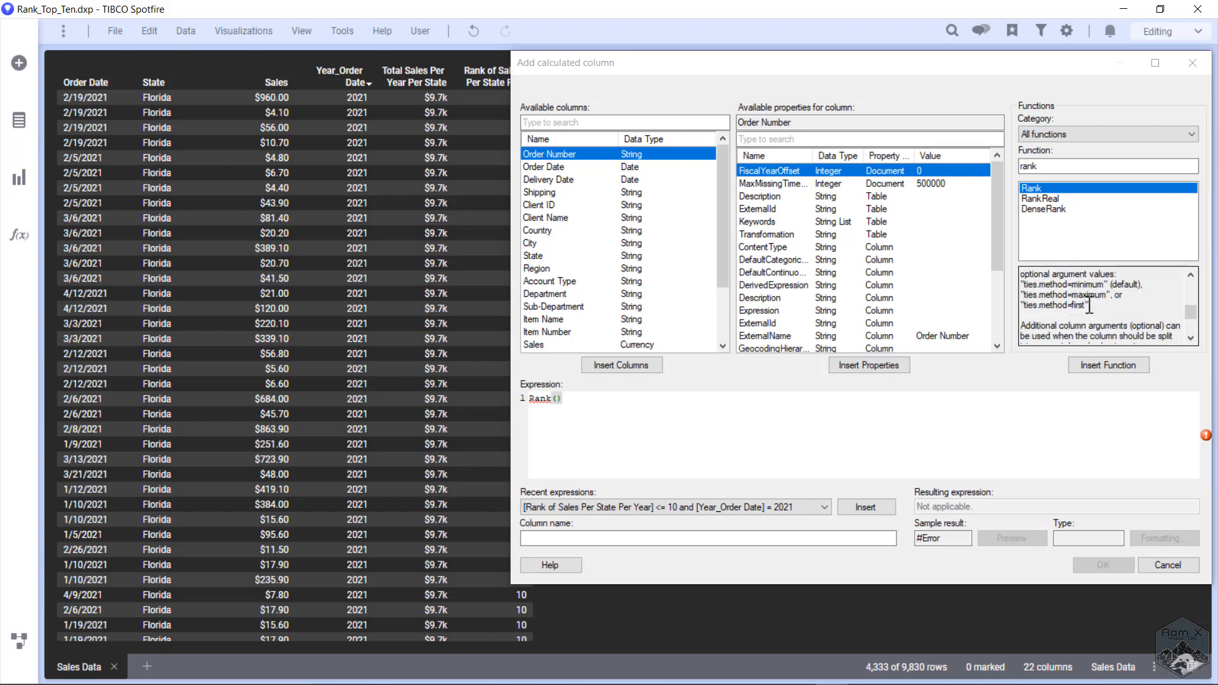
left_click_drag(1090, 309, 1016, 304)
key("ctrl+c")
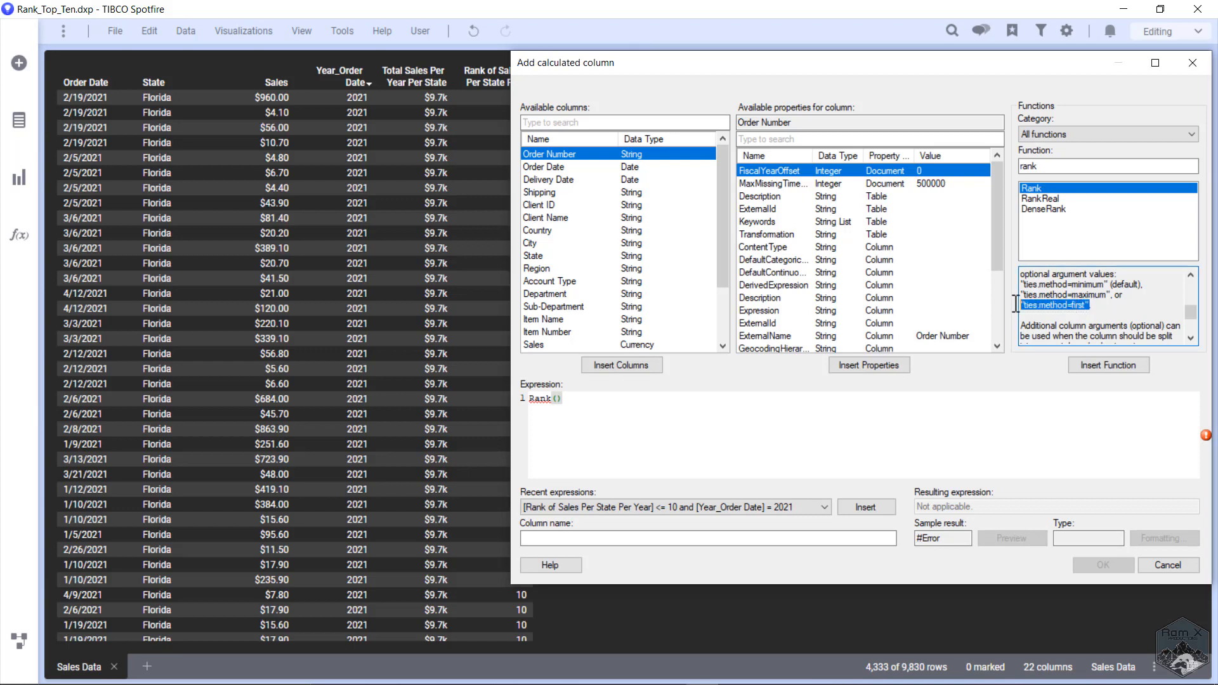
- Enter [Total Sales Per Year Per State] and the copied "ties.method=first" as the first two arguments of Rank
left_click(558, 398)
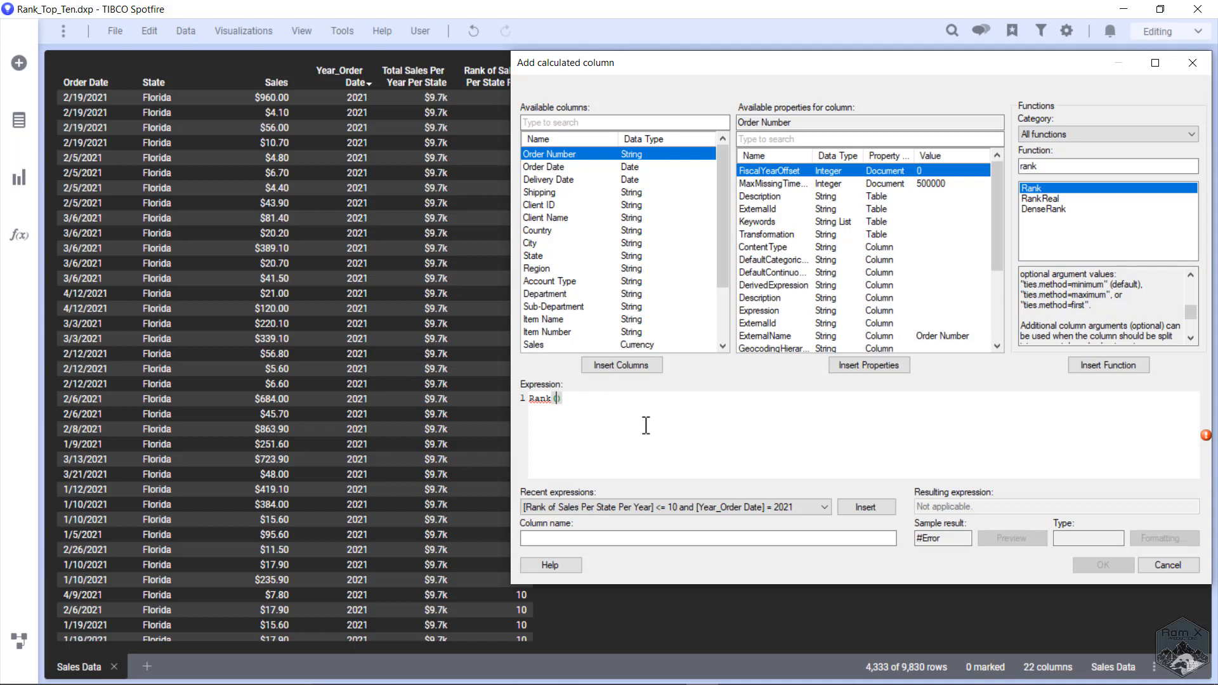
type("[Total")
key("Return")
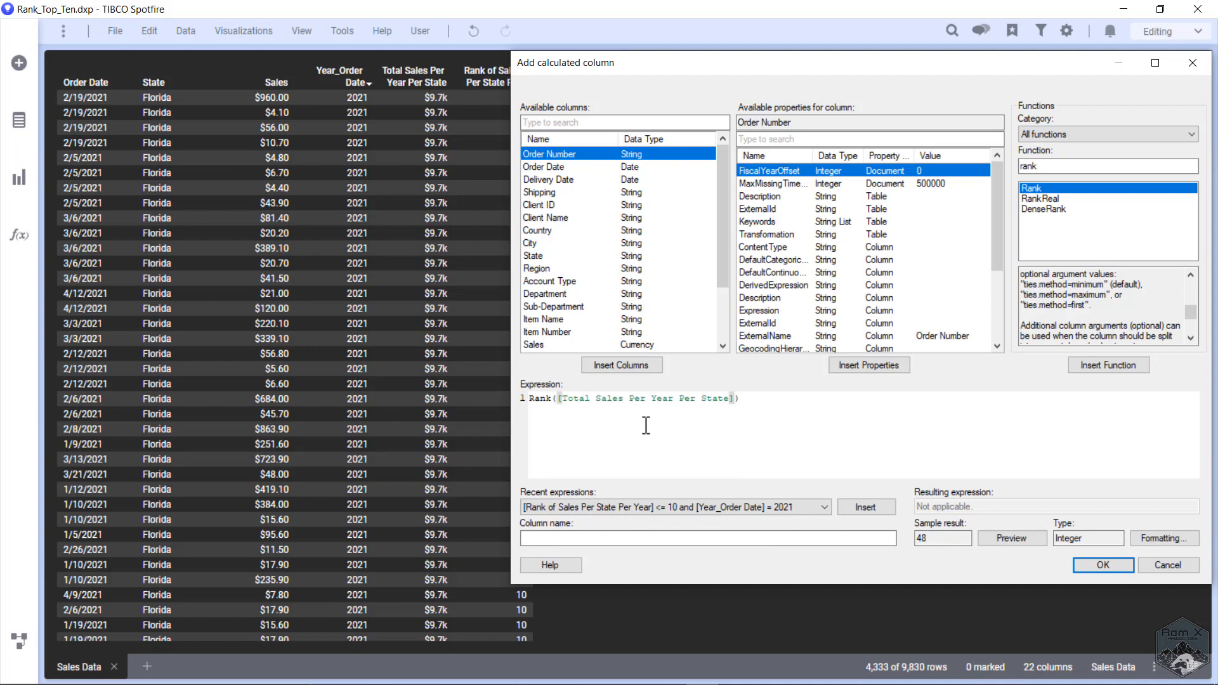
type(",")
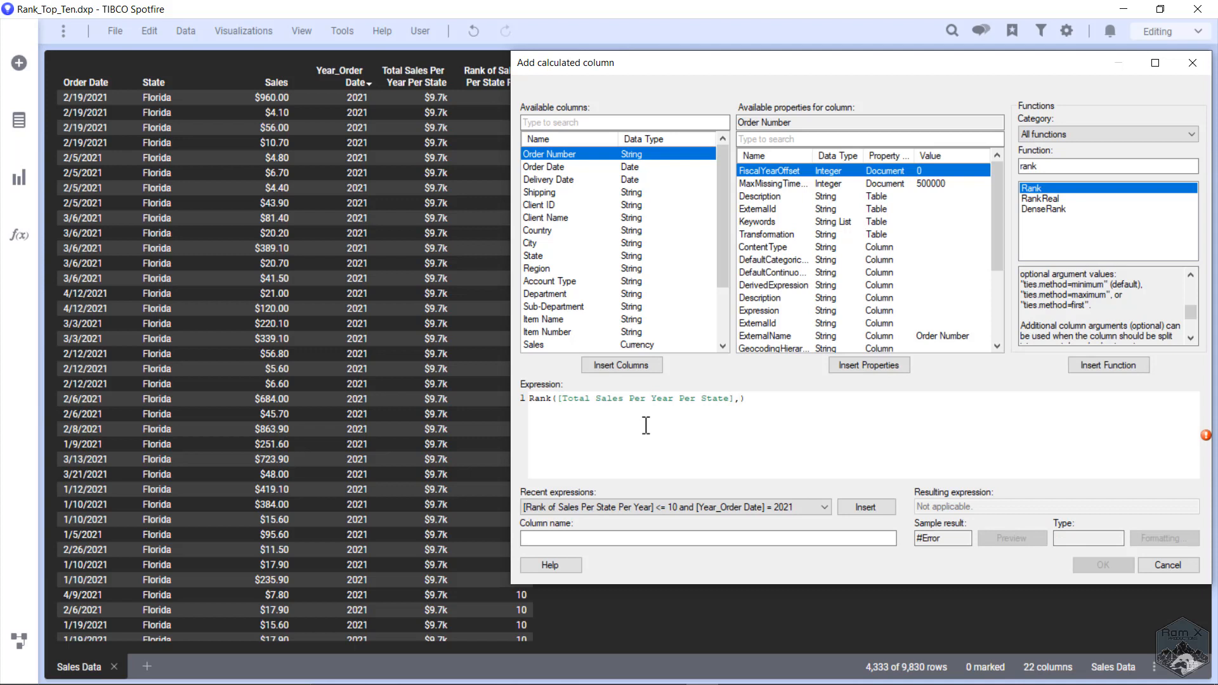
key("ctrl+v")
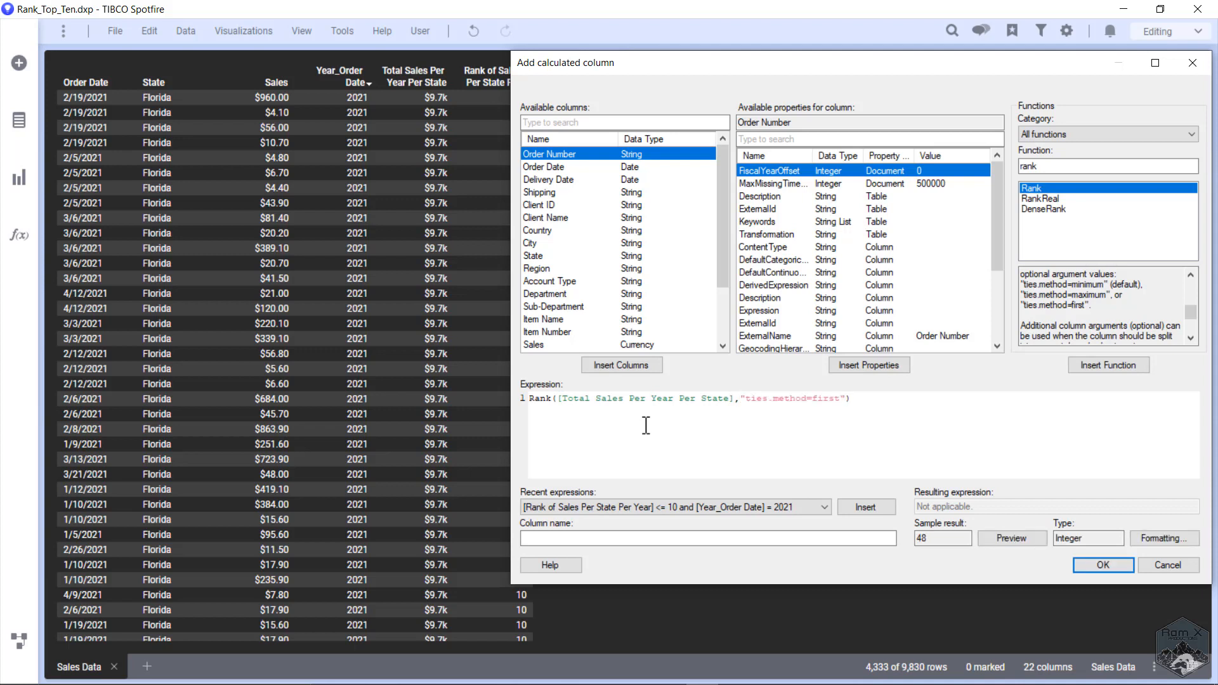
- Add [State] and [Year_Order Date] as the last two arguments of the Rank expression
type(", [st")
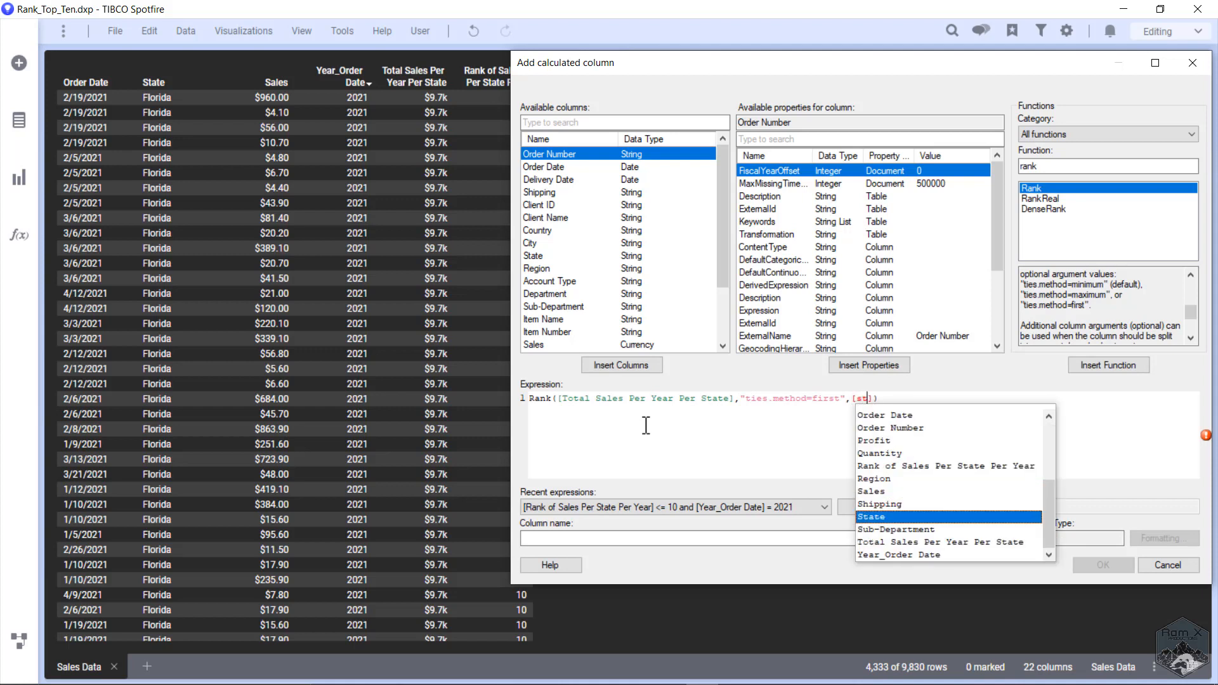
key("Return")
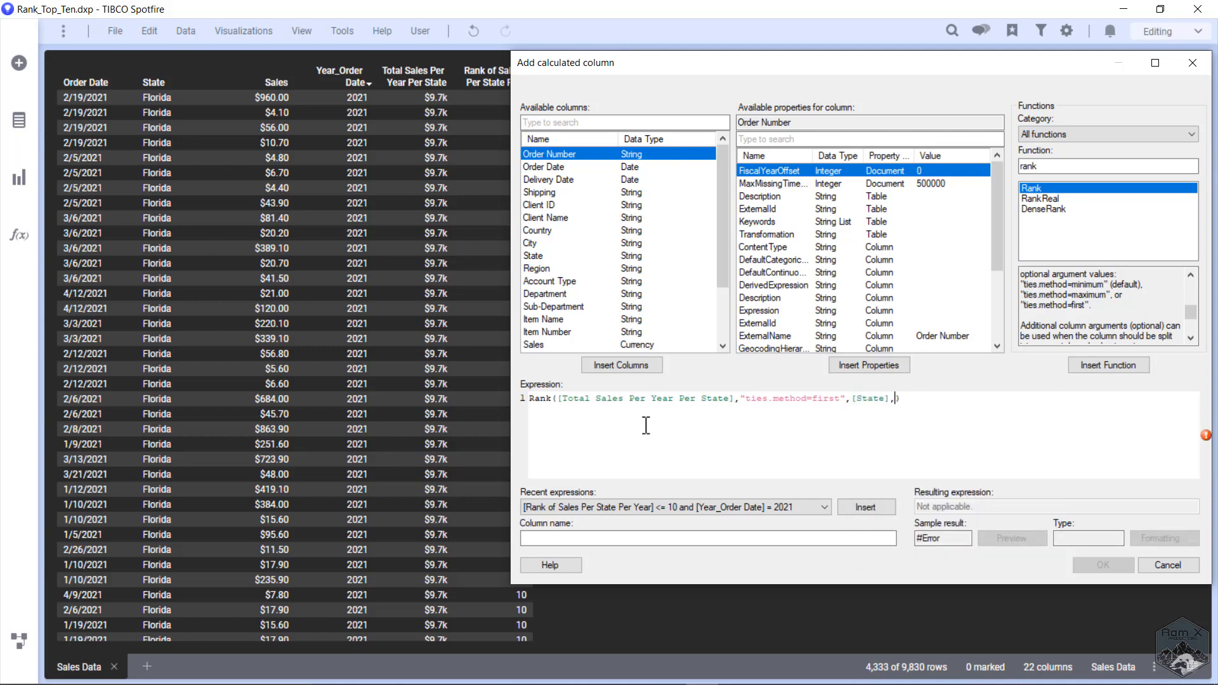
type(",[or")
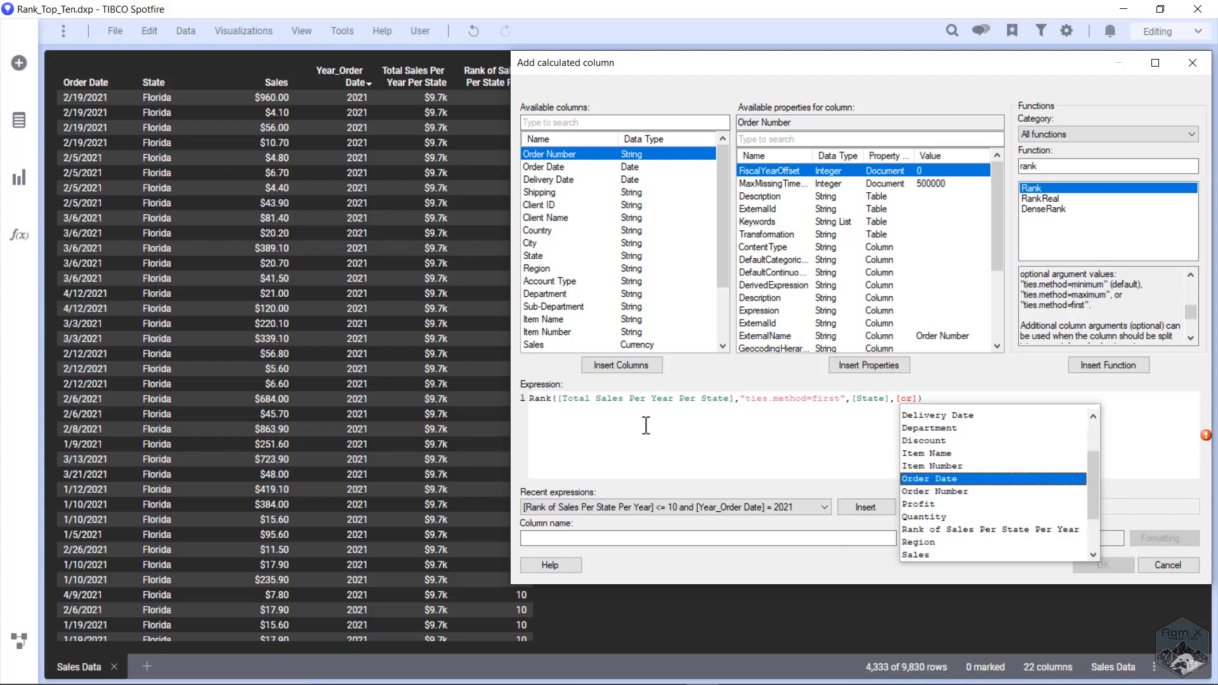
key("BackSpace")
key("BackSpace")
type("year")
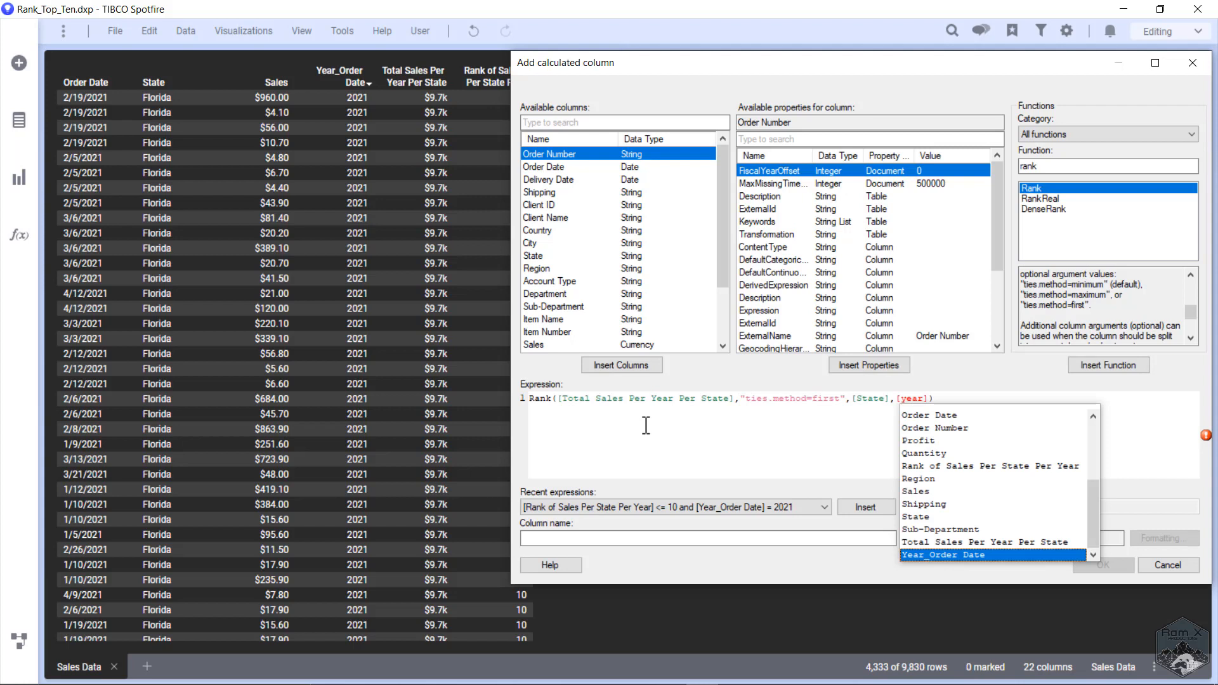
key("Return")
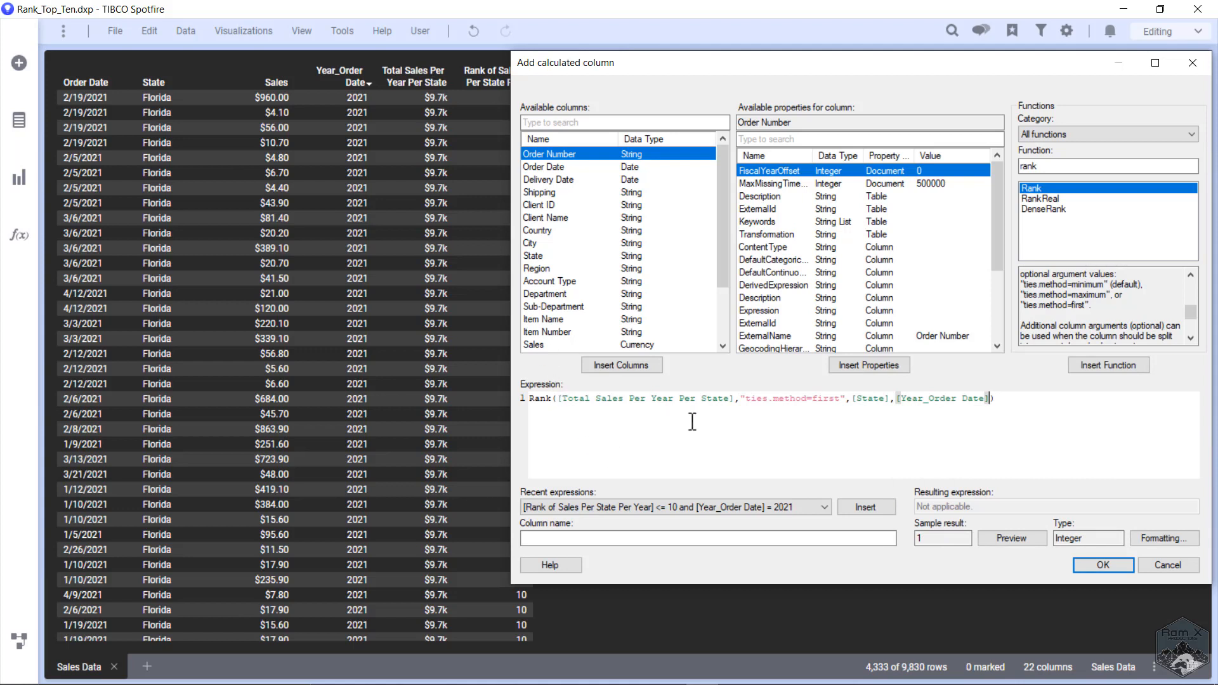
- Name the calculated column "Rank Per State" and add it to the Sales Data table
left_click_drag(741, 400, 846, 398)
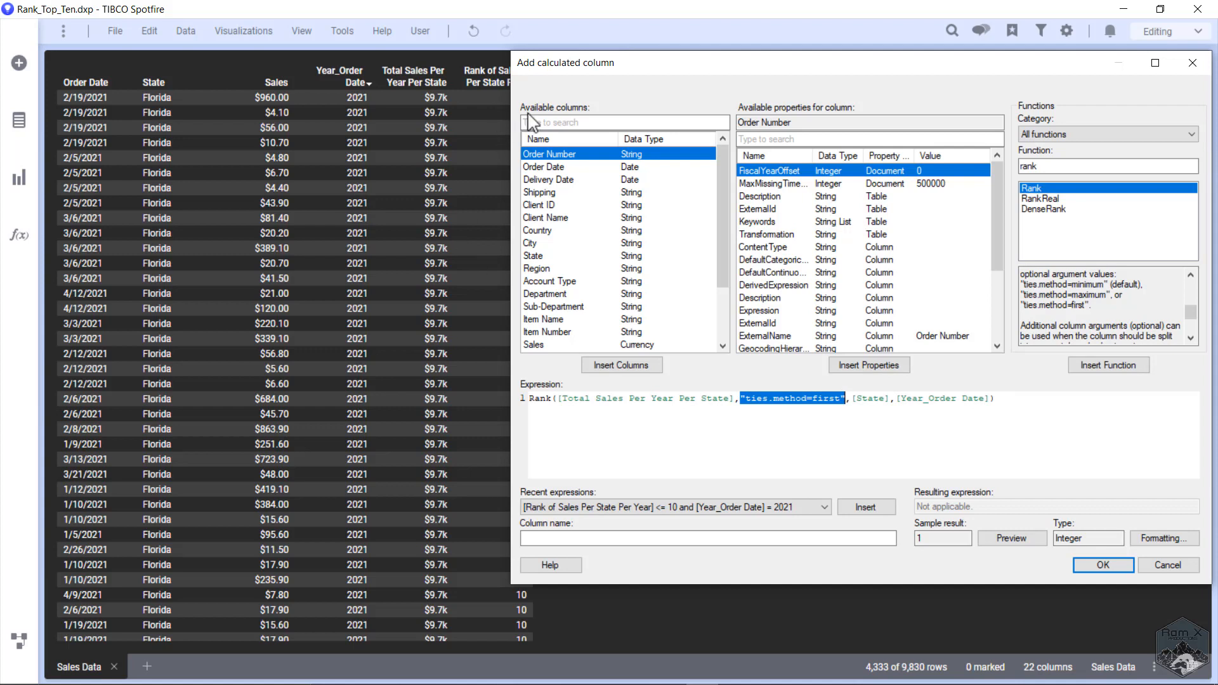
left_click_drag(598, 67, 684, 65)
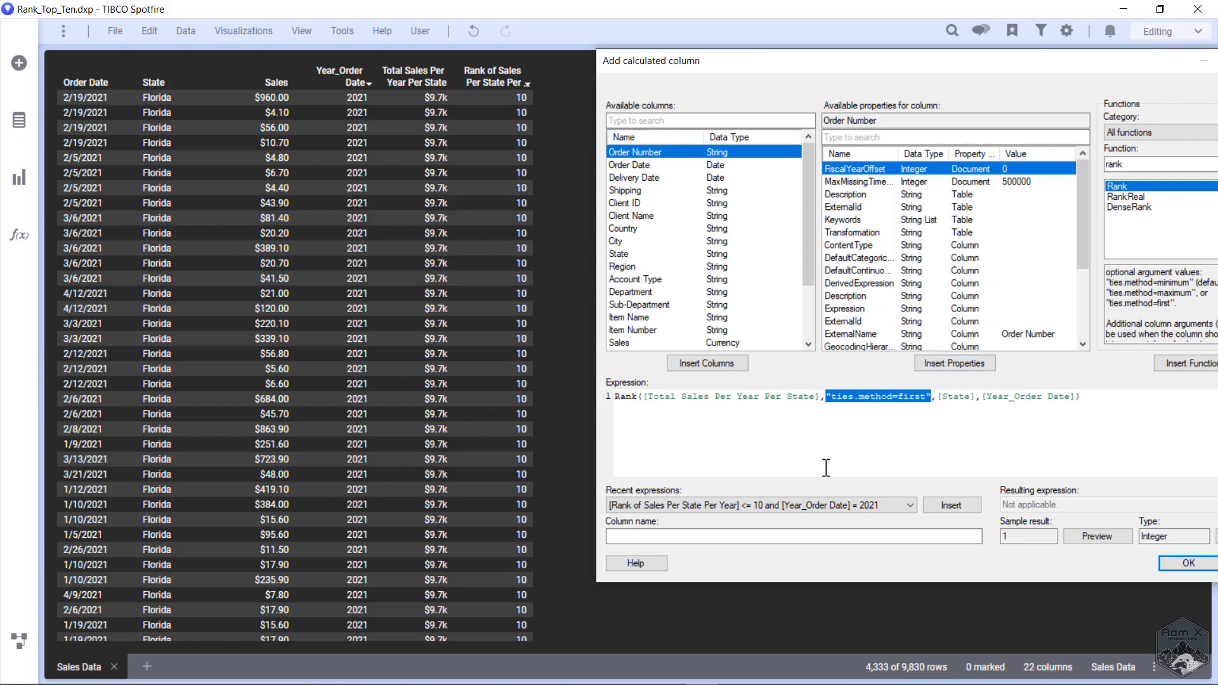
left_click(757, 538)
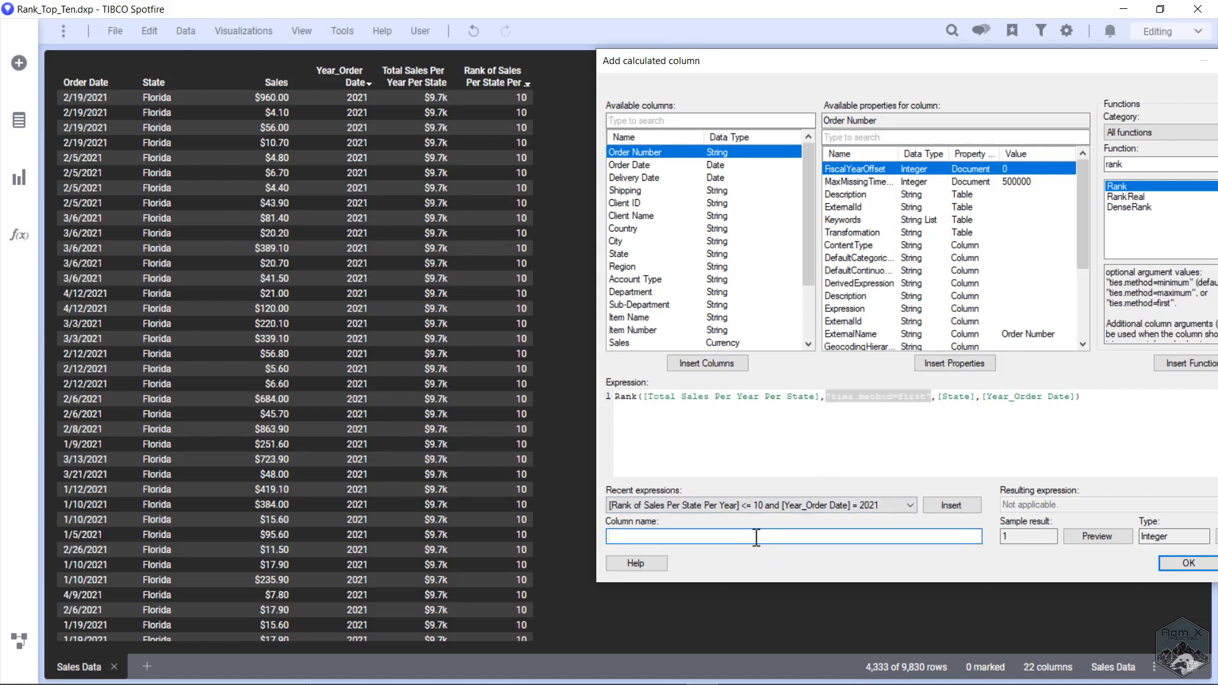
type("Rank Per State")
left_click(1179, 570)
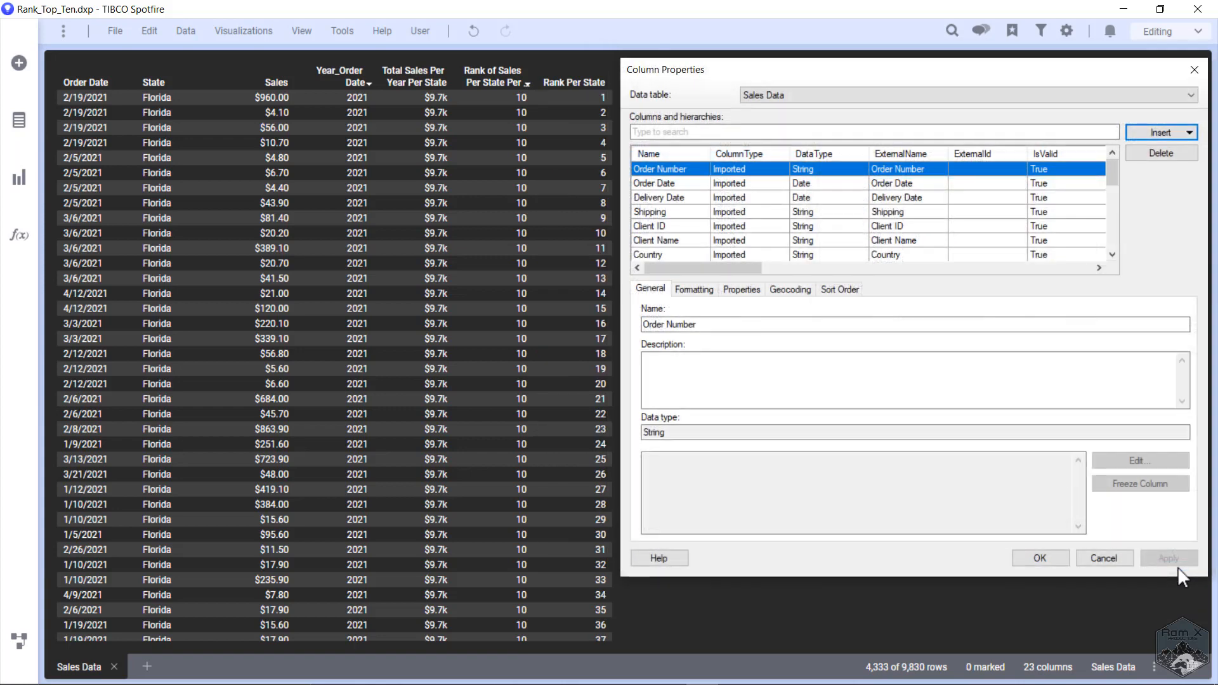
- Edit the Rank Per State column's expression, cutting out the "ties.method=first" argument, and save the expression
left_click_drag(674, 75, 754, 74)
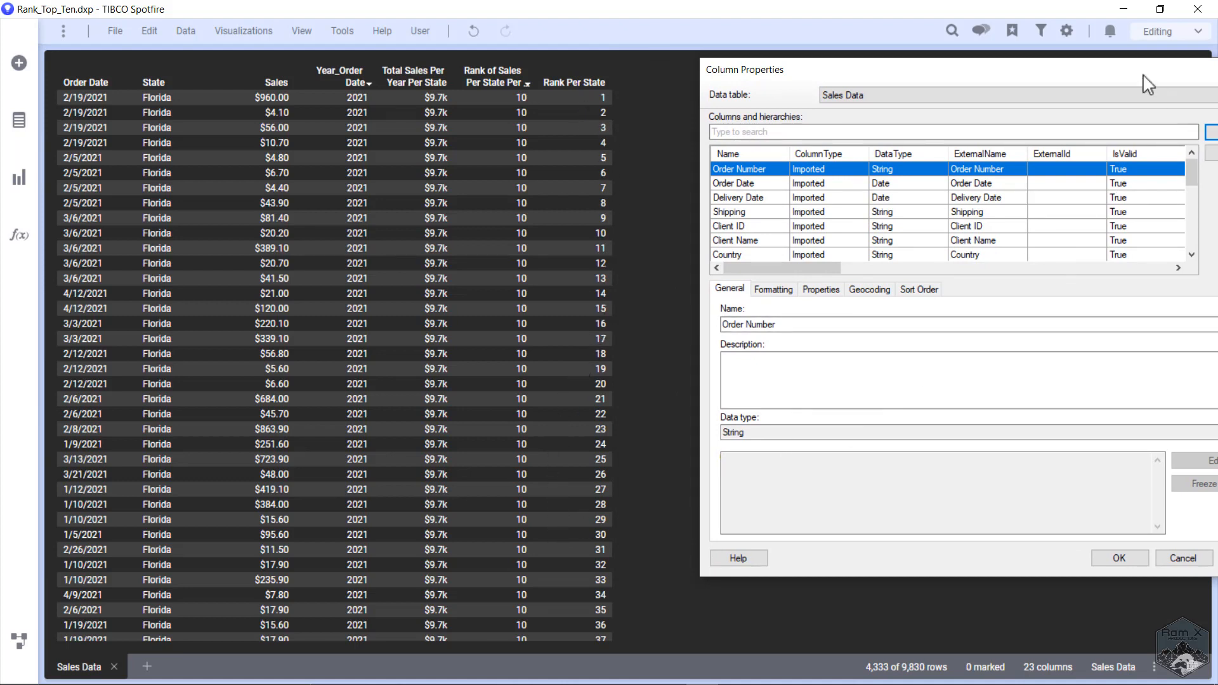
left_click_drag(1146, 71, 1100, 71)
scroll(702, 251, "down", 5)
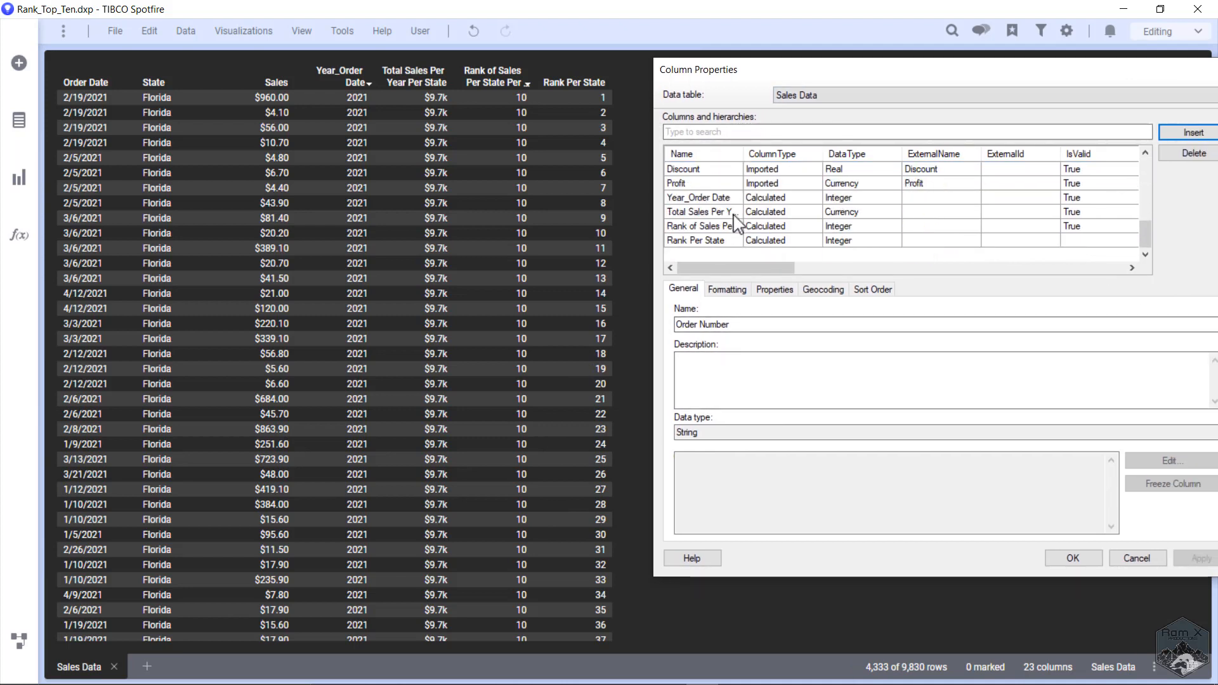
left_click(698, 240)
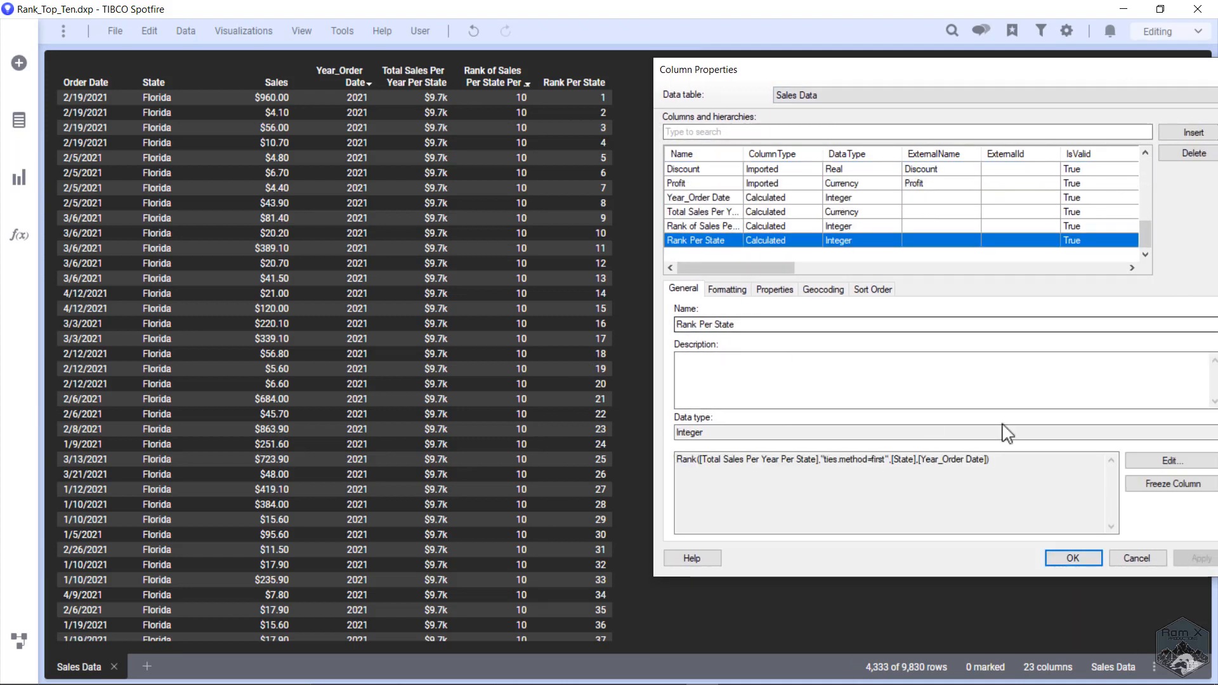
left_click(1174, 459)
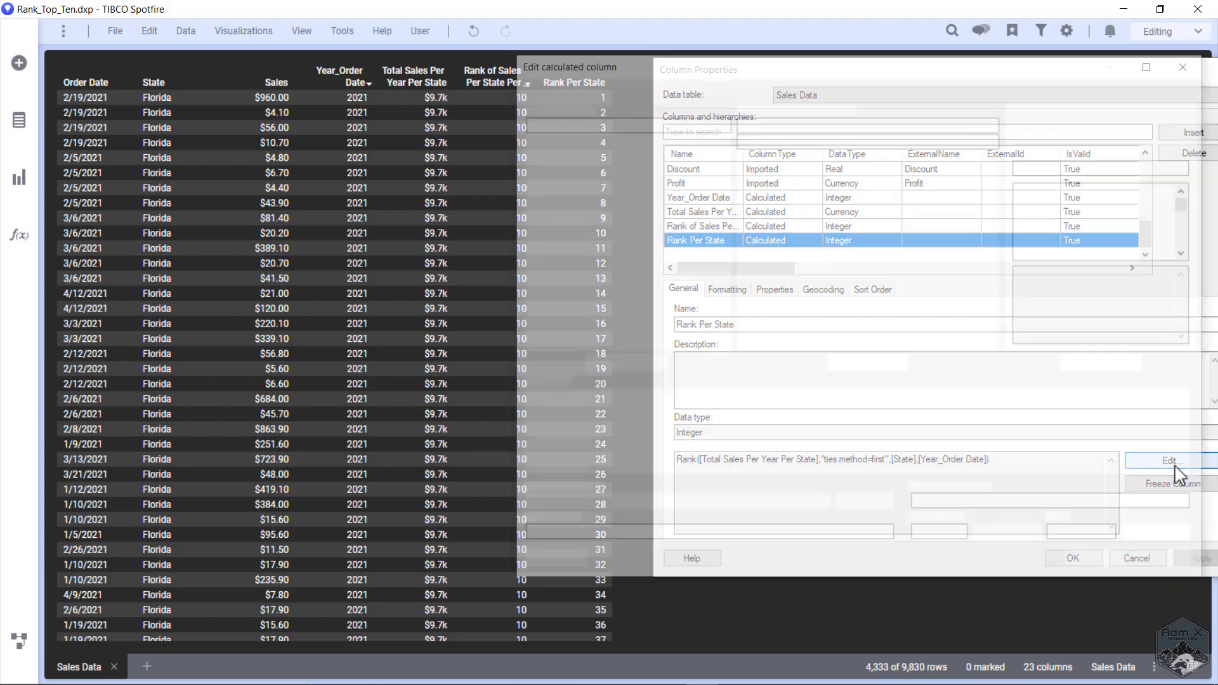
left_click_drag(851, 399, 737, 405)
key("ctrl+c")
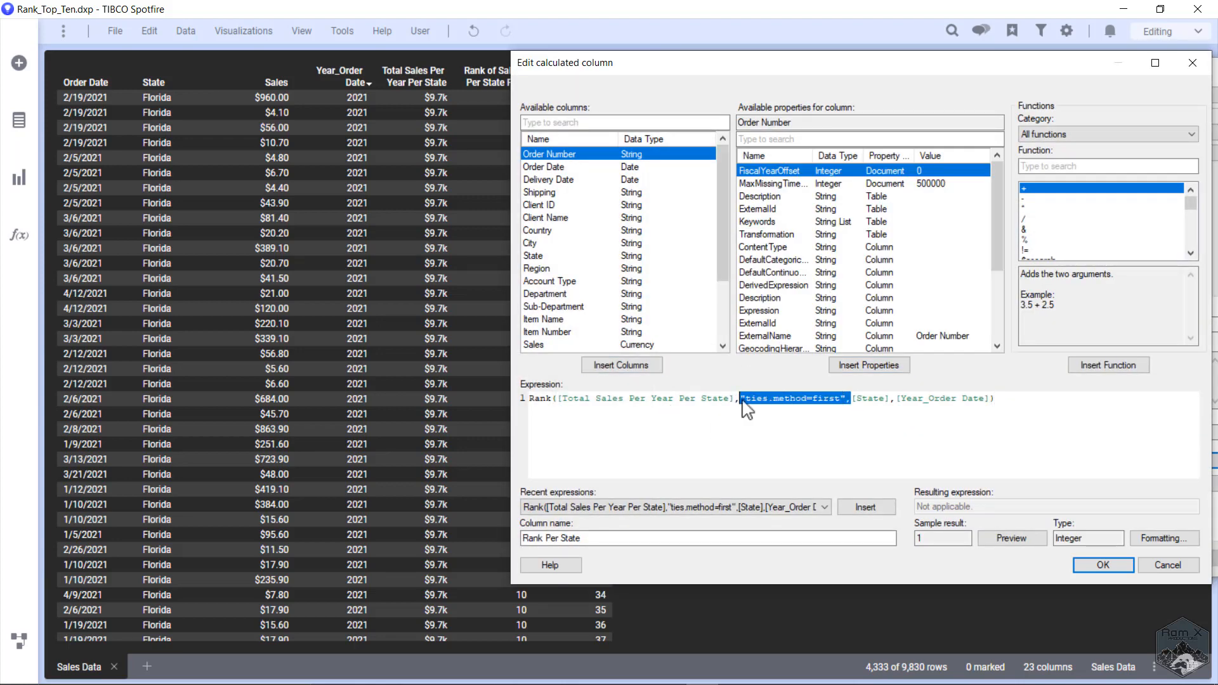
key("Delete")
left_click(1102, 566)
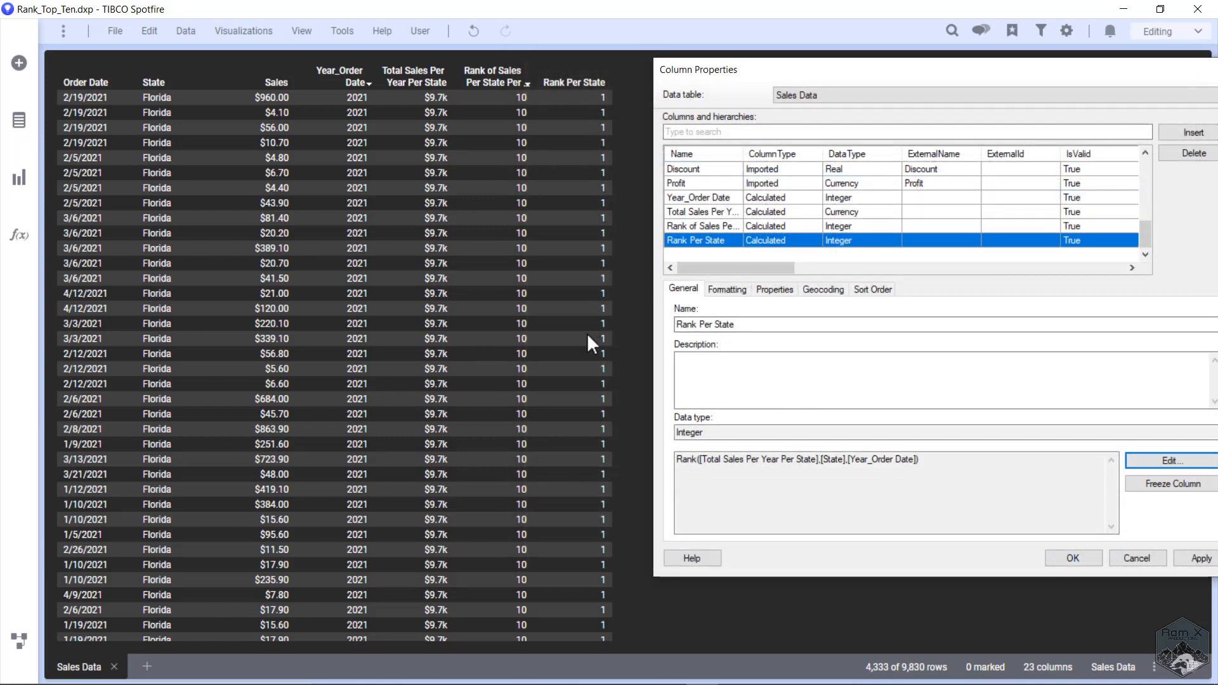
- Reinsert the cut "ties.method=first" argument before [State] in the Rank Per State column's expression and save it
left_click(1191, 459)
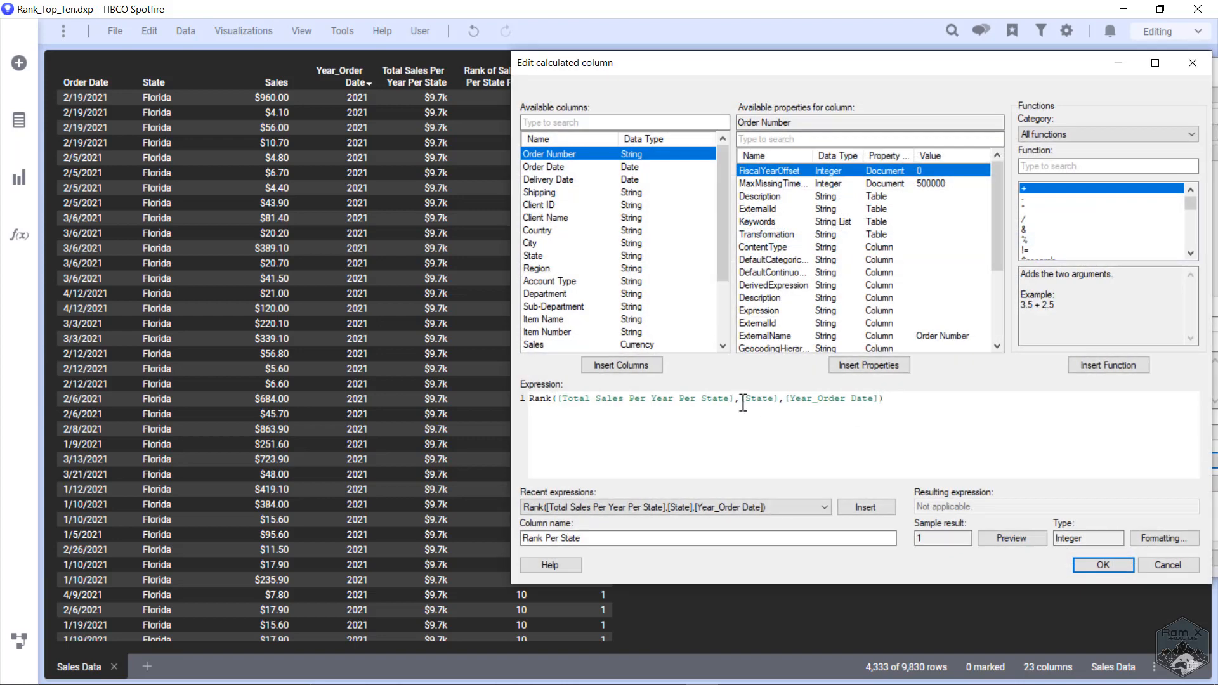
left_click(743, 399)
key("ctrl+v")
left_click(1103, 565)
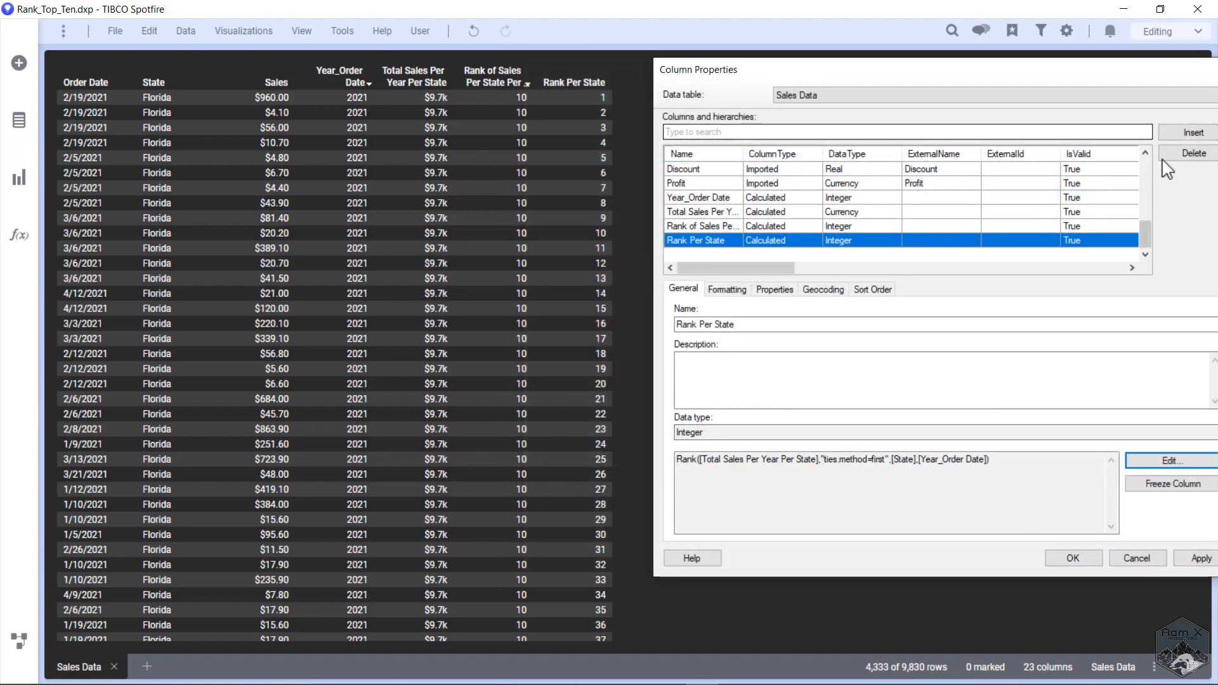
- Start a new calculated column with the expression If([Rank Per State]=1,"First Row","Duplicated Row")
left_click(1186, 133)
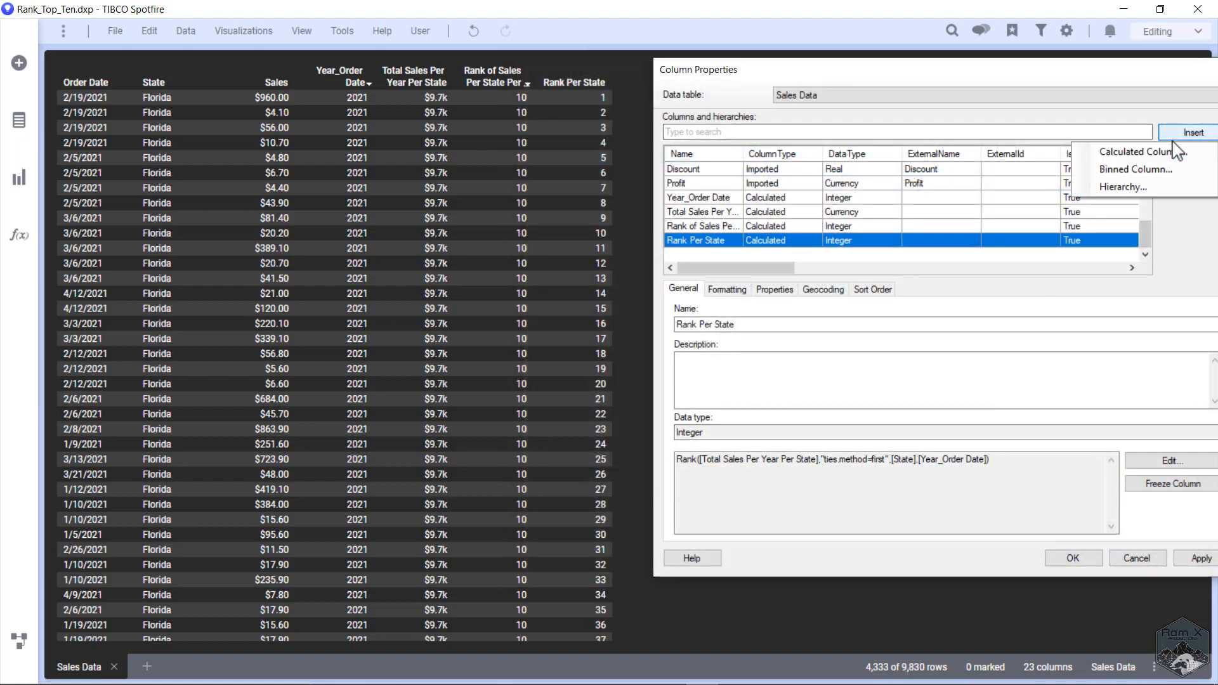
left_click(1170, 151)
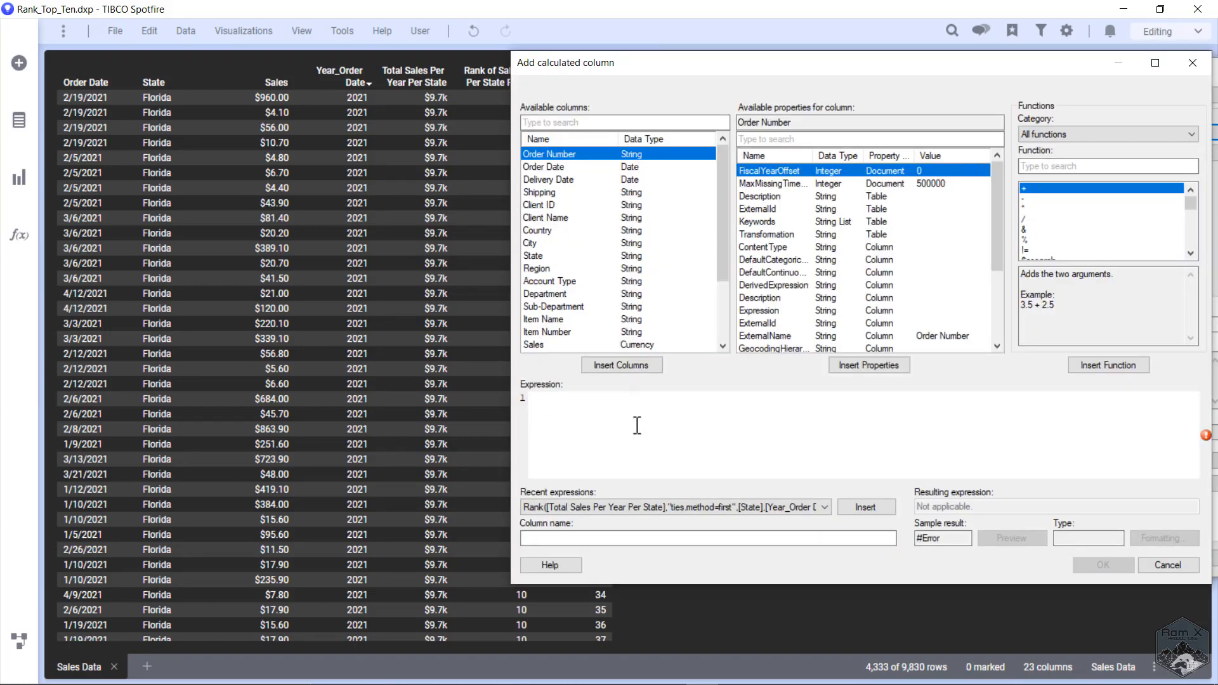
type("If()")
type("[")
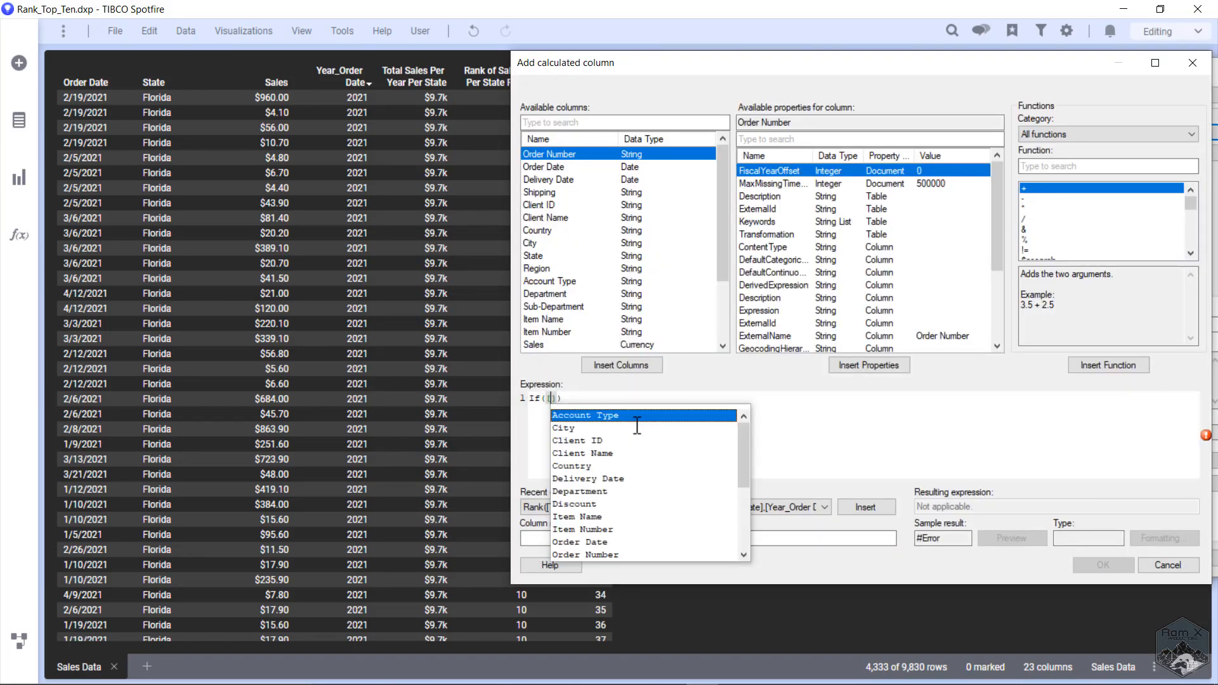
type("rank")
key("Down")
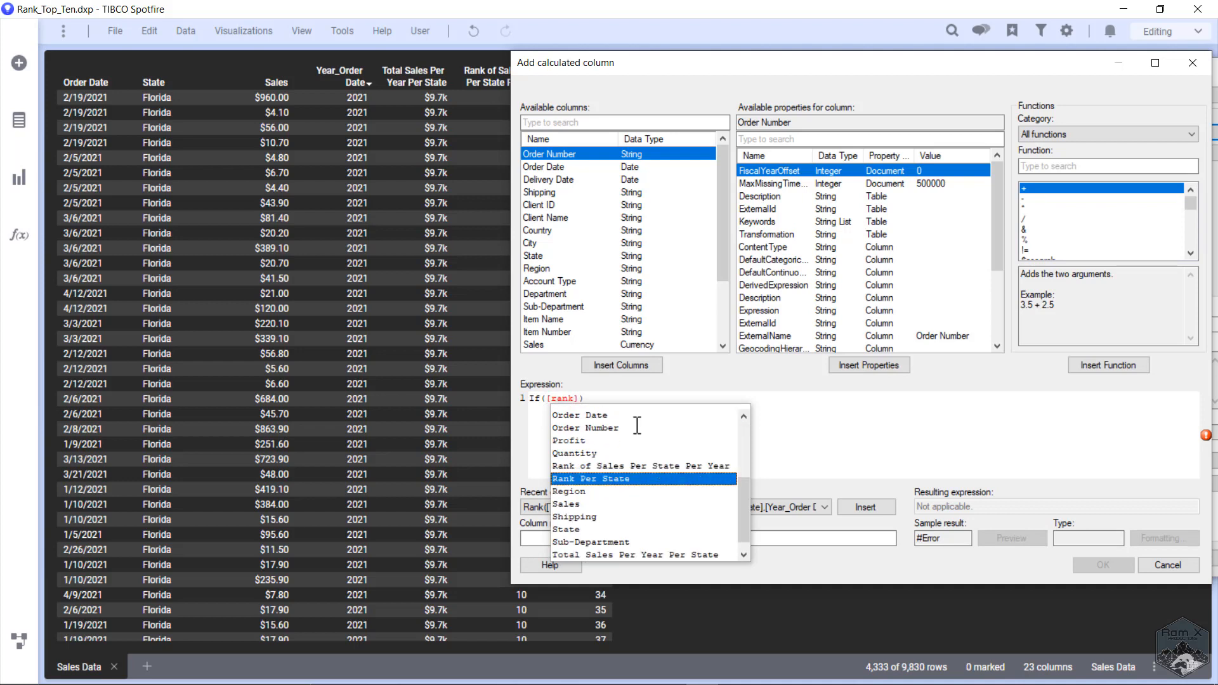
key("Return")
type("]=1\"E")
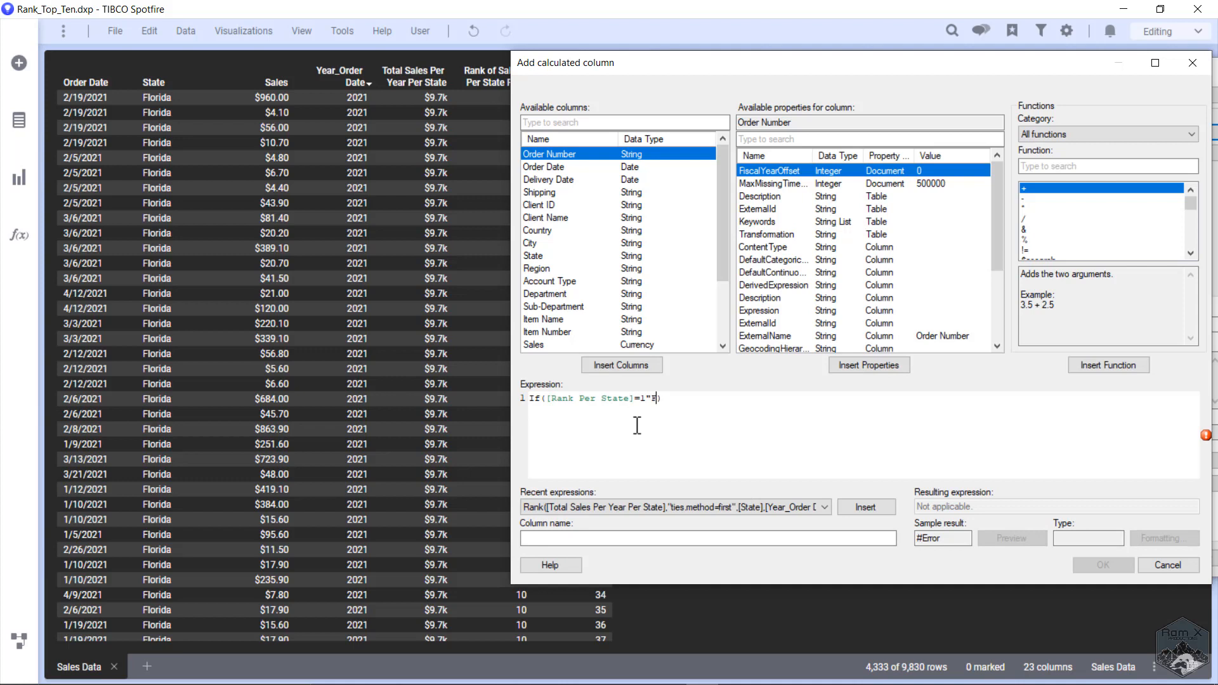
key("BackSpace")
type(",\"First Row")
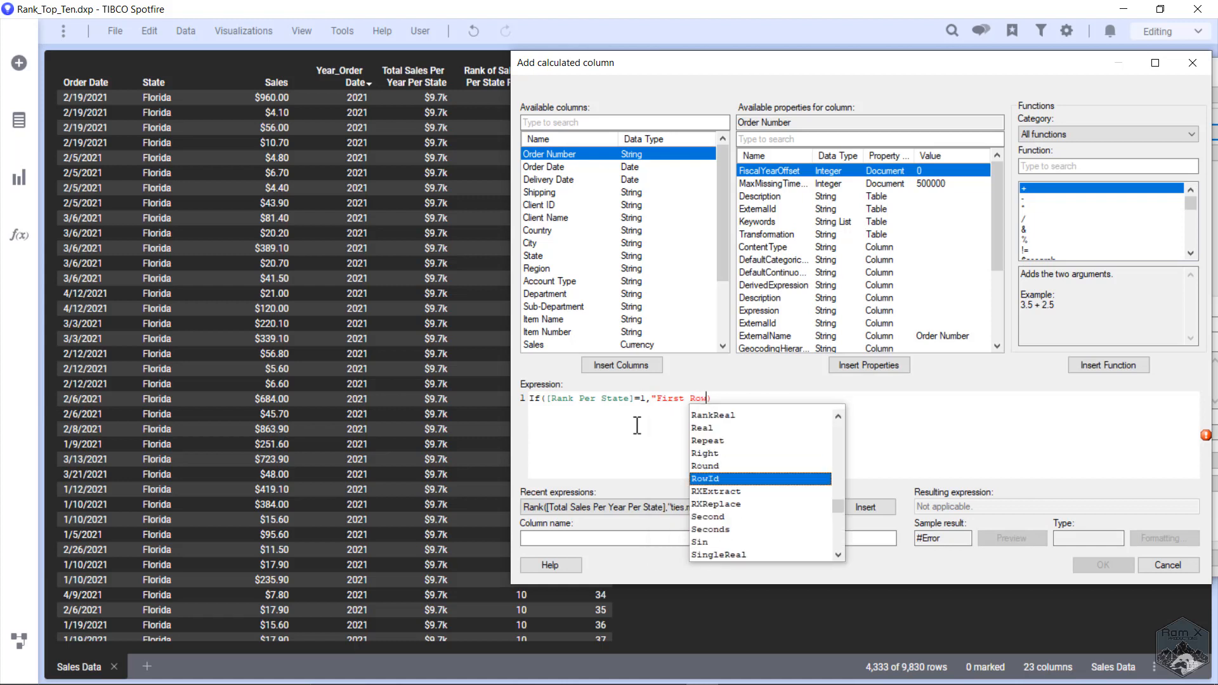
type("\",")
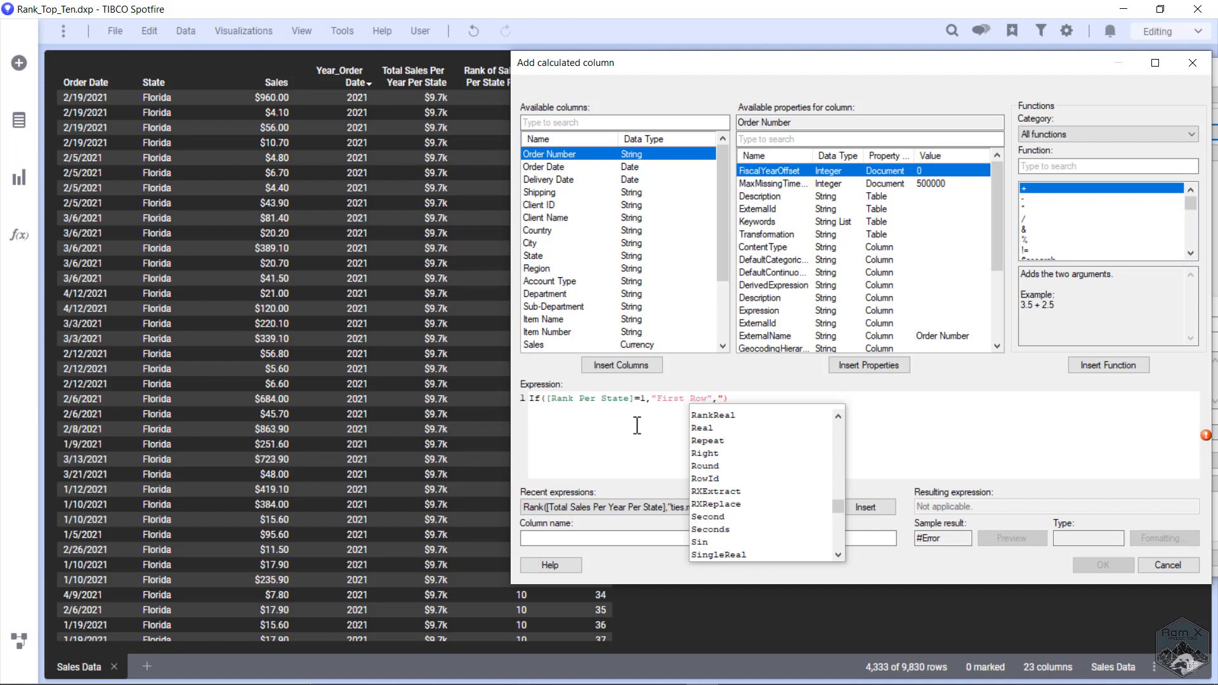
type("\"Duplicated Row\"")
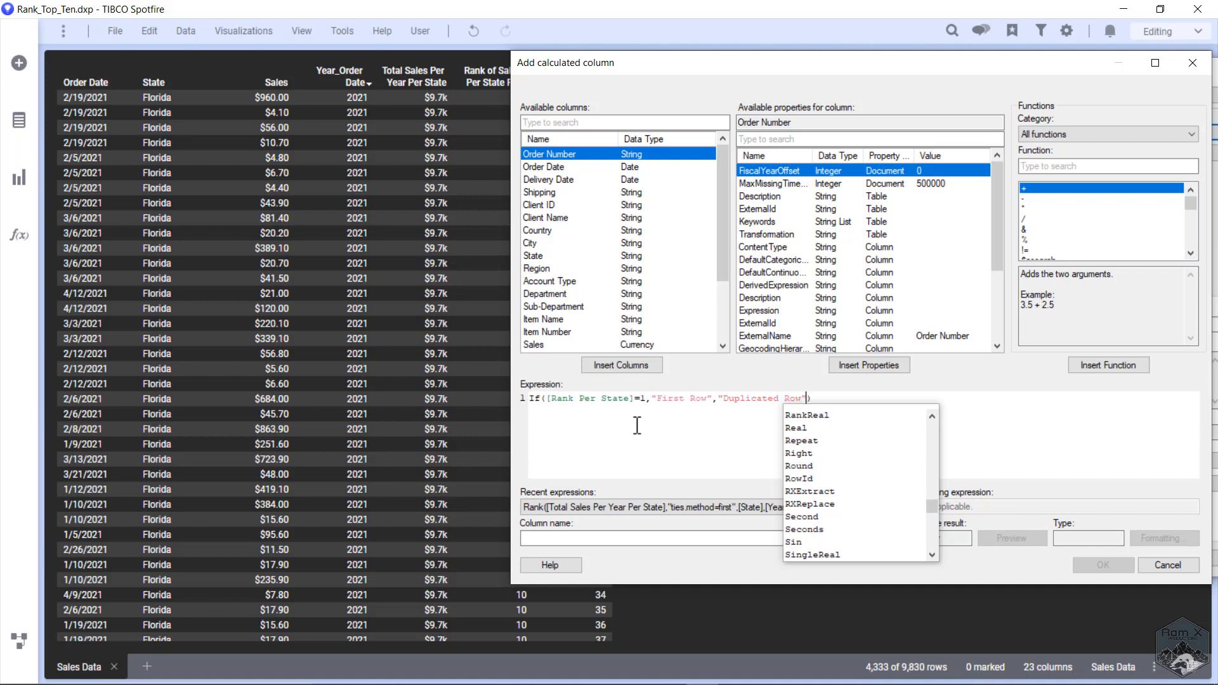
- Add the calculated column to the Sales Data table as "Duplicated Row ID" and widen it to fit its header on one line
left_click(591, 539)
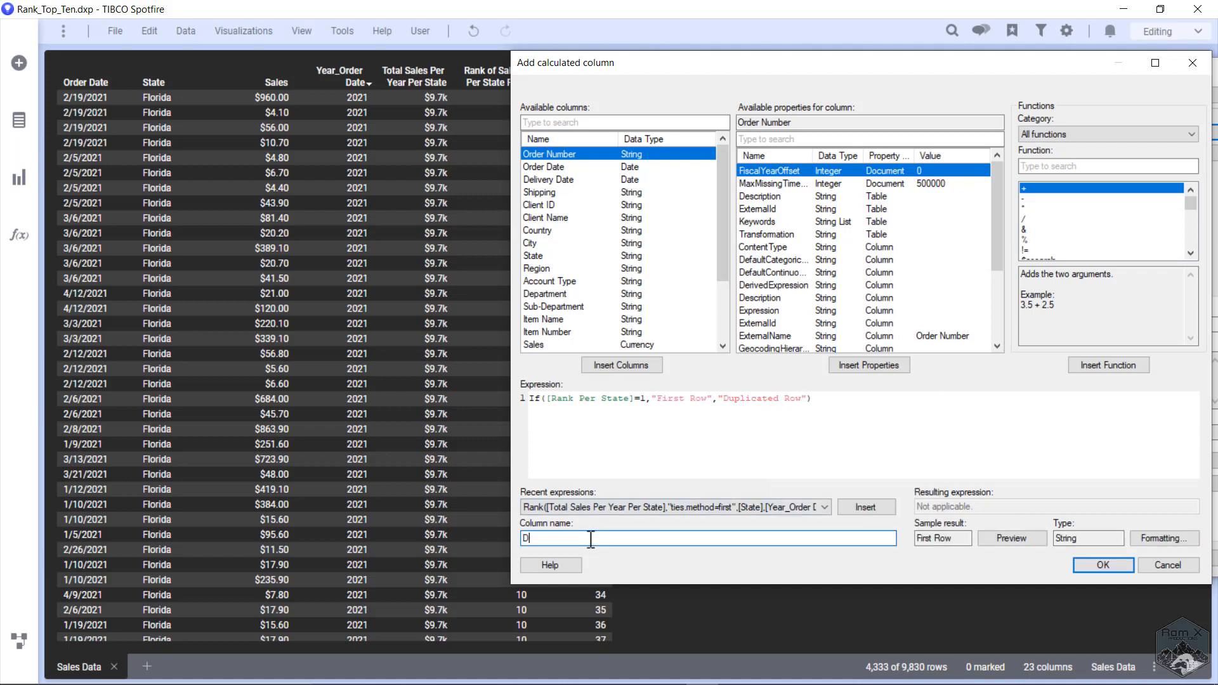
type("Duplicated Row ID")
left_click(1103, 564)
left_click(1201, 558)
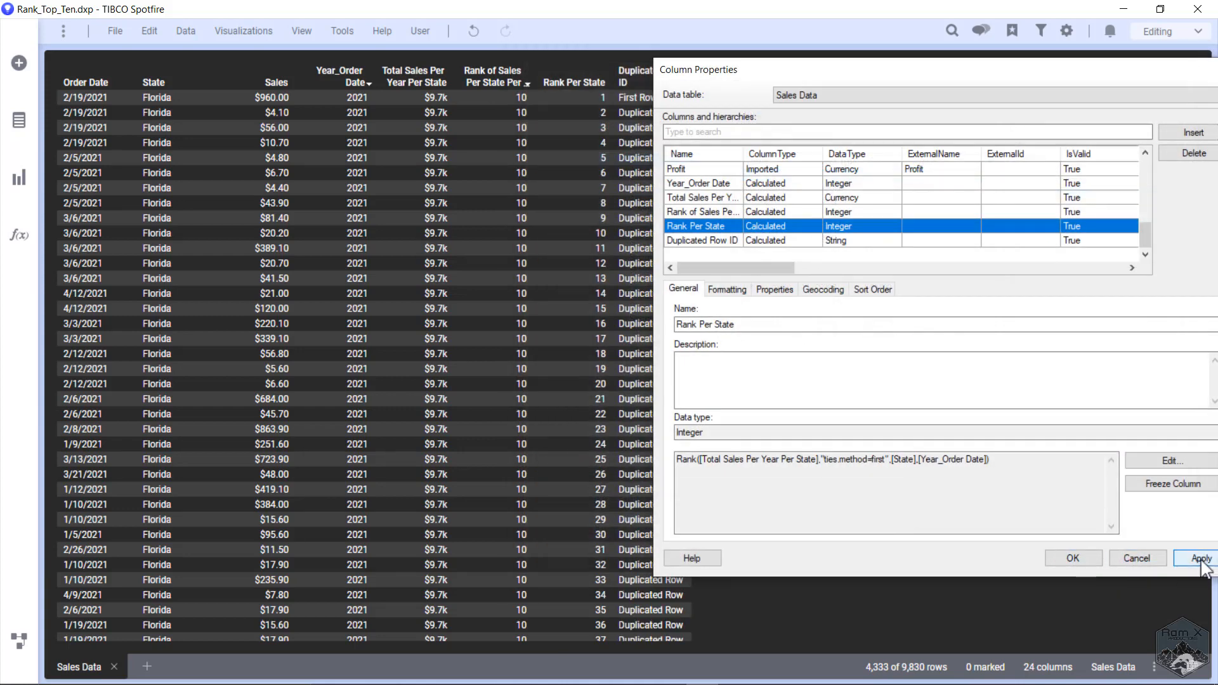
left_click(1067, 560)
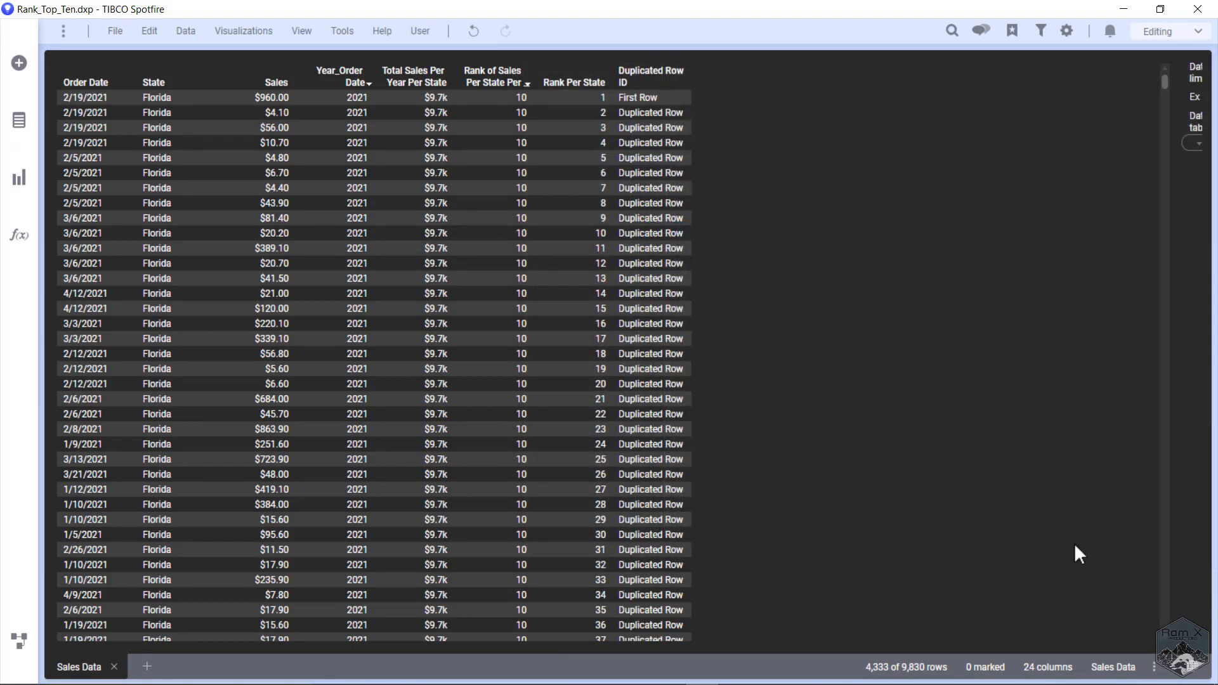
left_click_drag(691, 78, 720, 77)
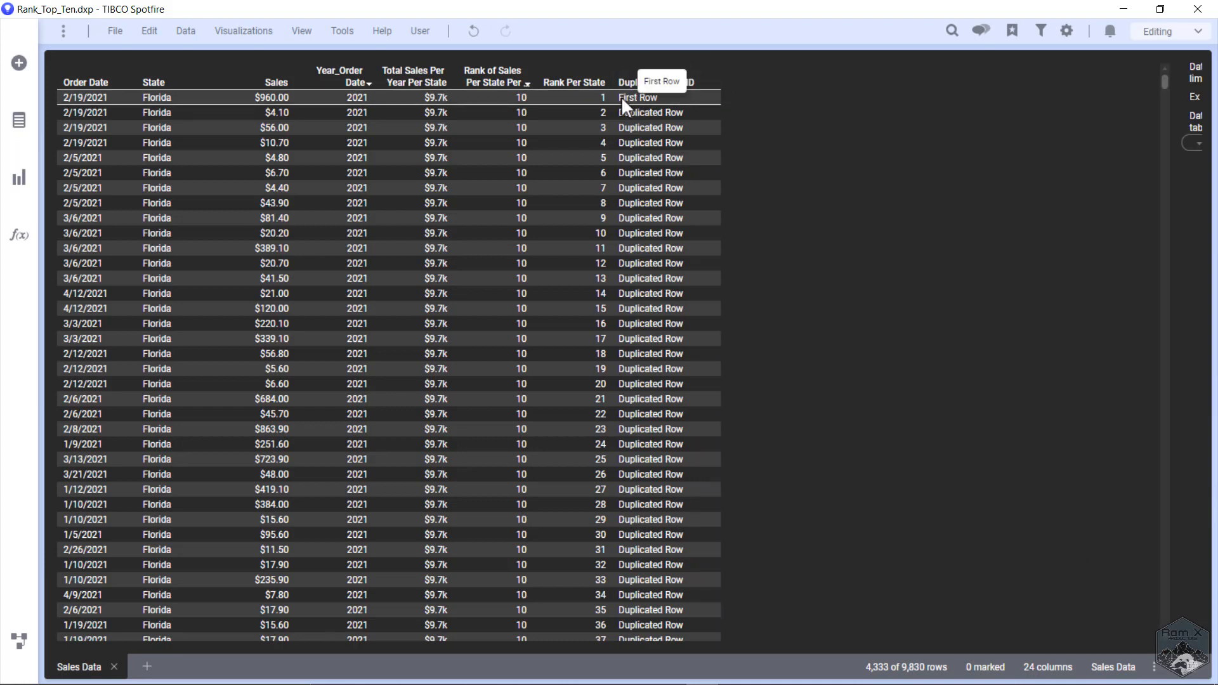
- Mark the 2021 "First Row" entries of Florida, Ohio and Kentucky together to check where each state's ranking restarts
left_click(183, 100)
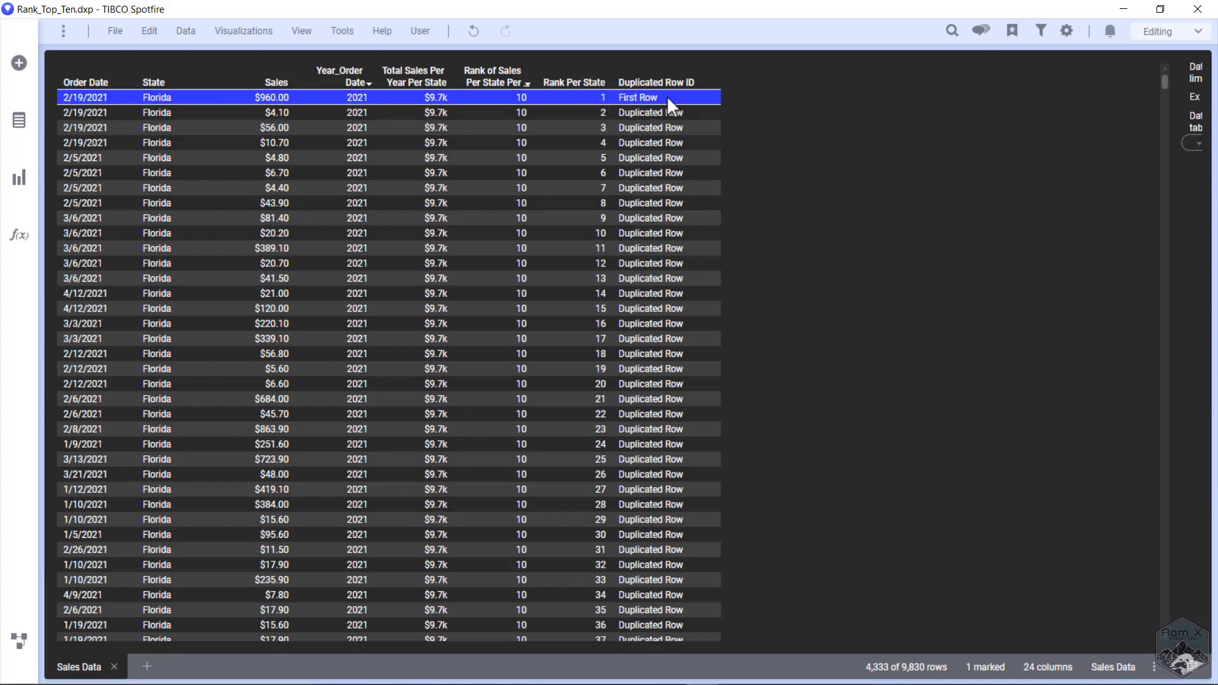
scroll(668, 101, "down", 9)
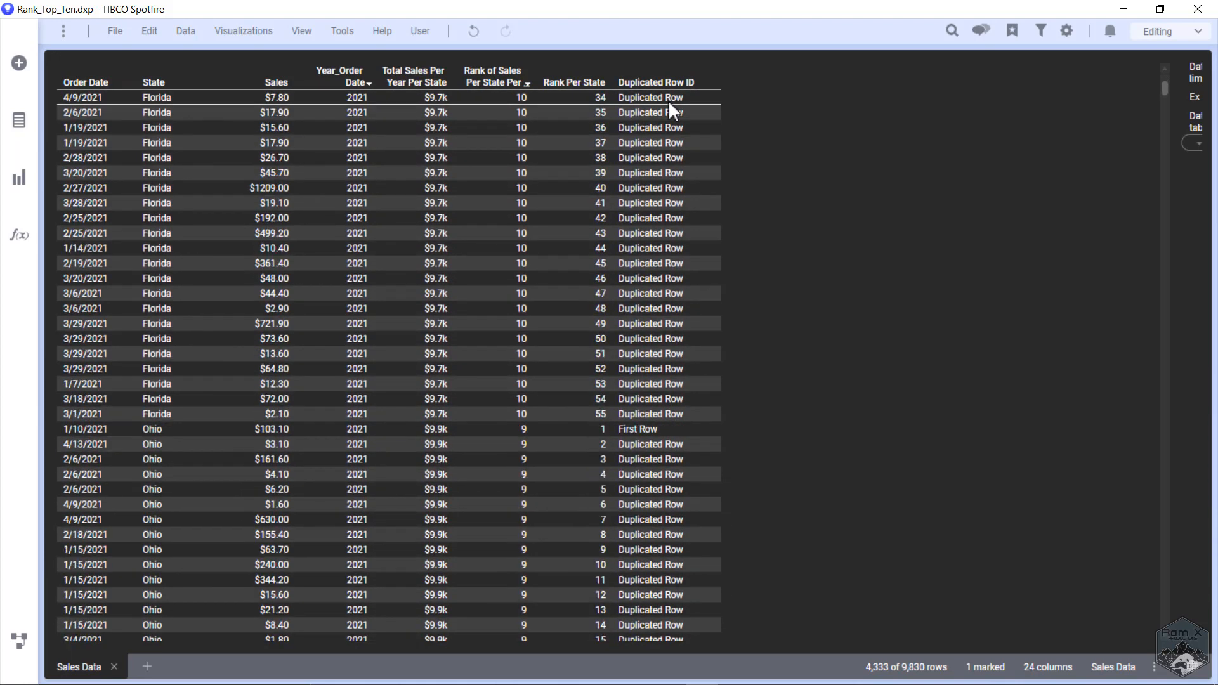
scroll(668, 100, "down", 3)
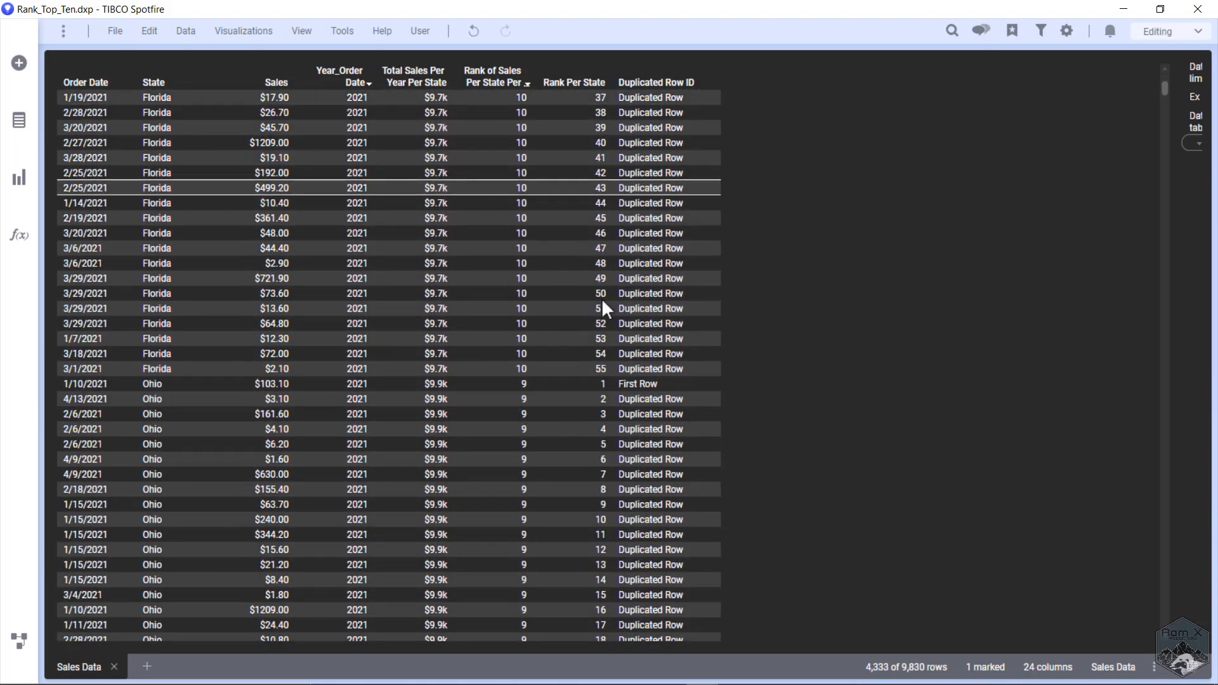
left_click(586, 387, "ctrl")
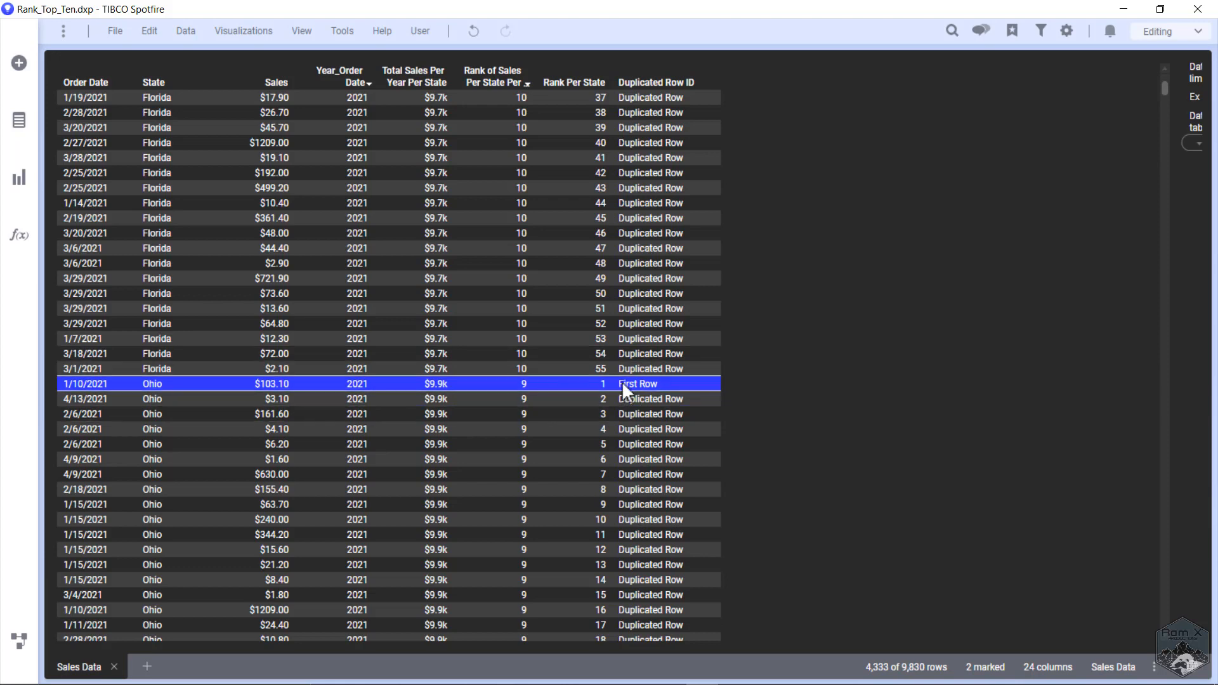
scroll(622, 384, "down", 13)
scroll(622, 384, "down", 6)
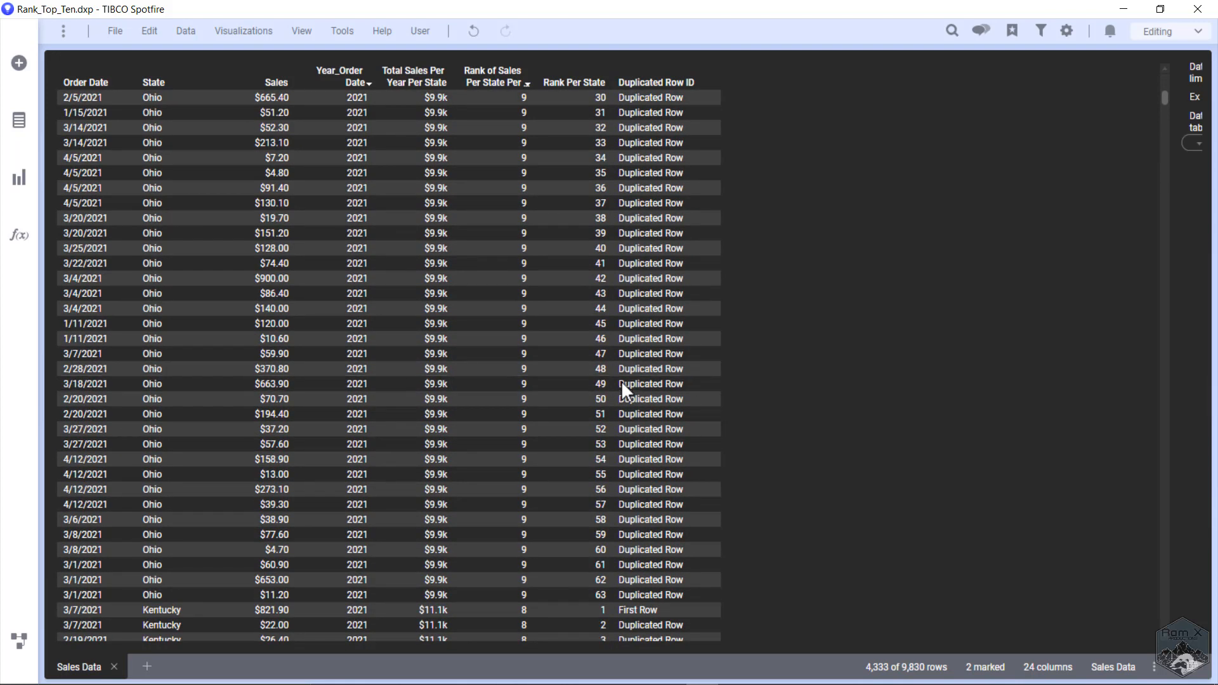
left_click(586, 475, "ctrl")
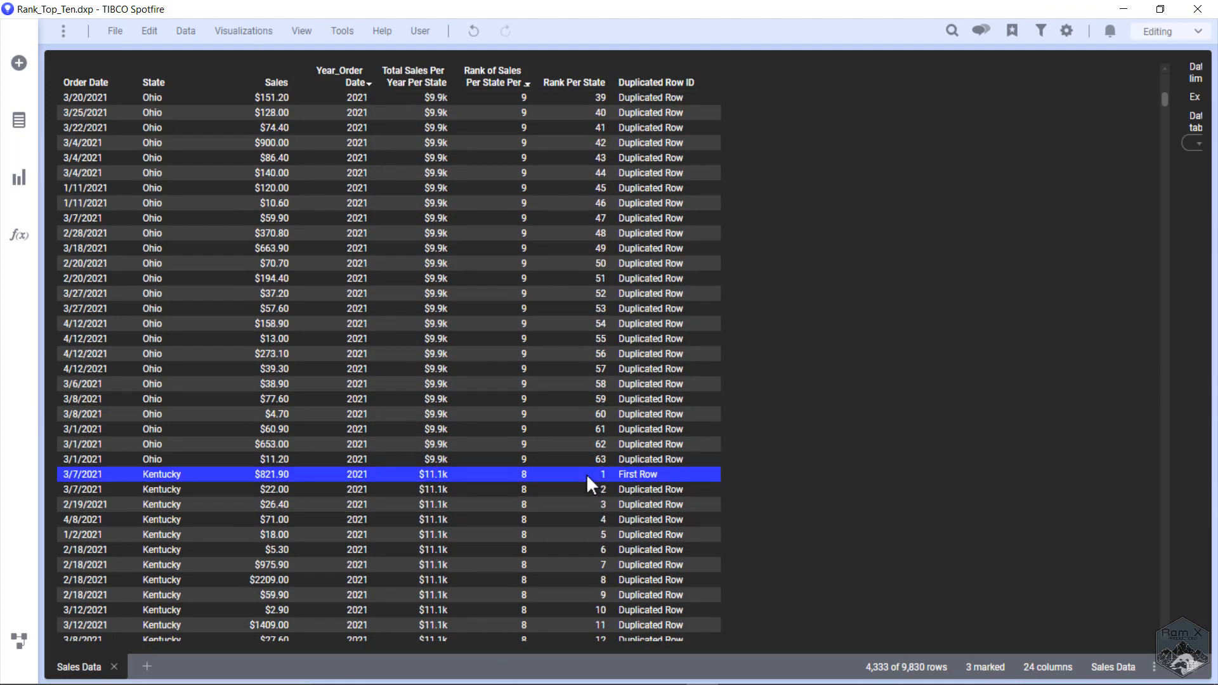
scroll(586, 474, "down", 5)
scroll(587, 474, "up", 4)
scroll(586, 474, "up", 20)
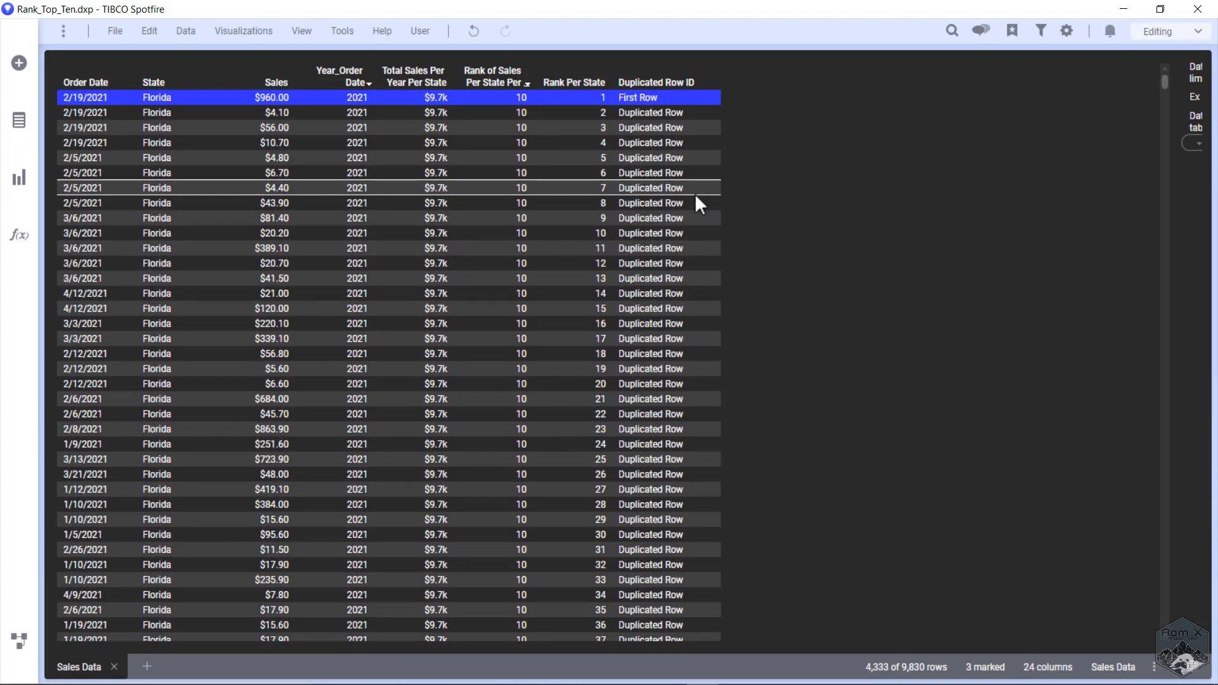
- Extend the table visualization's data-limiting expression with and [Duplicated Row ID] = "First Row", and clear the row marking
right_click(758, 163)
left_click(804, 480)
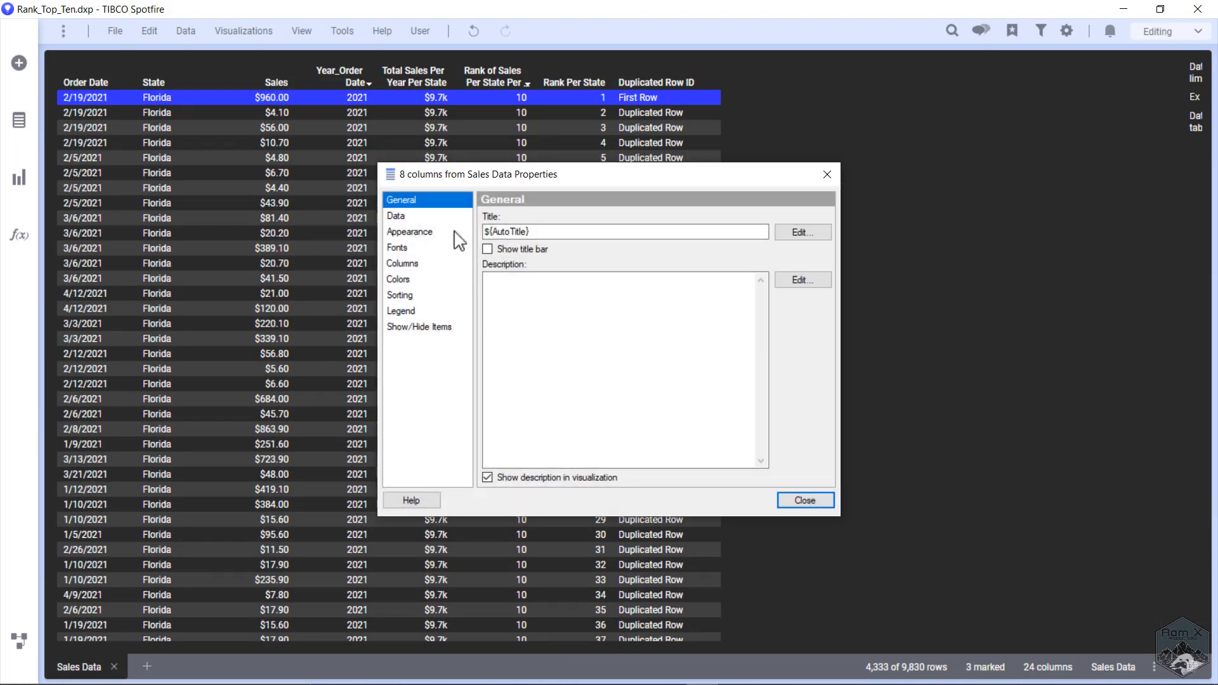
left_click(437, 214)
left_click_drag(557, 172, 757, 151)
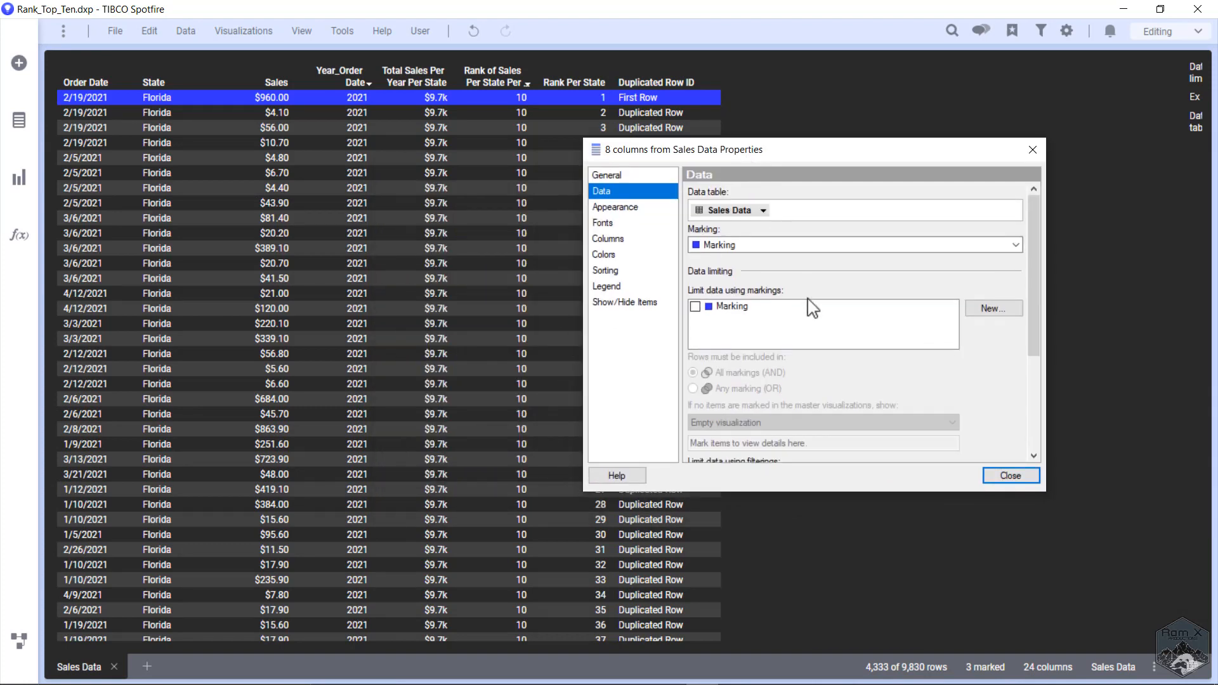
scroll(830, 351, "down", 3)
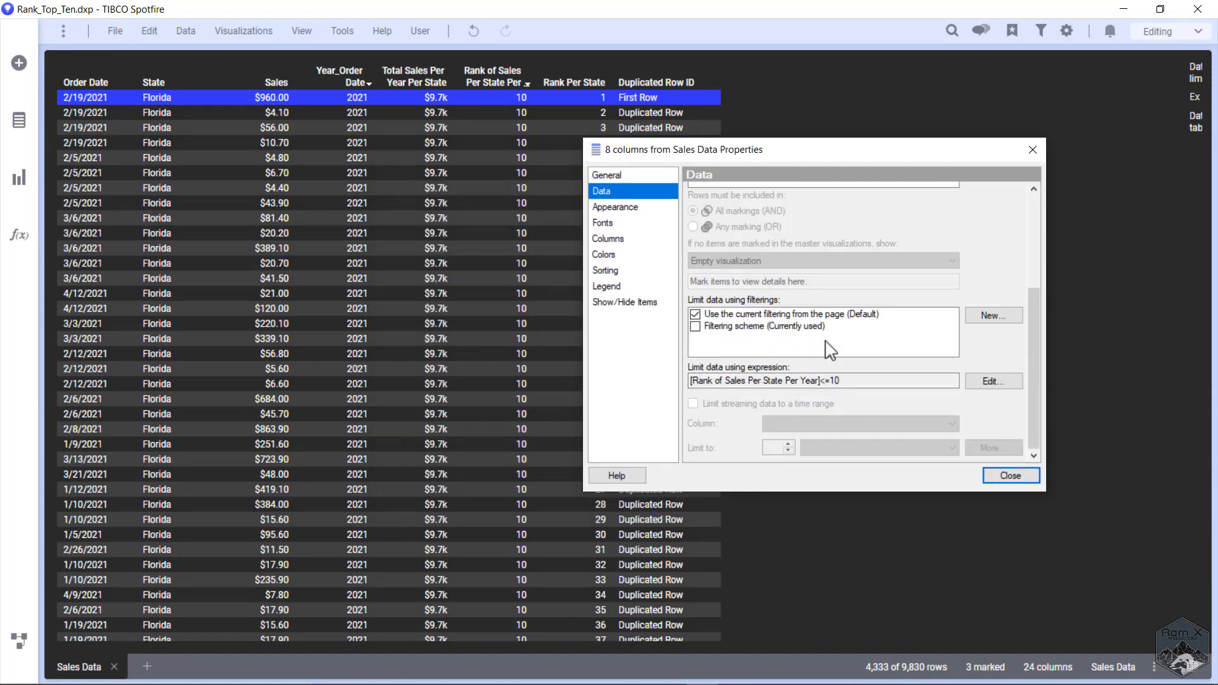
left_click(995, 383)
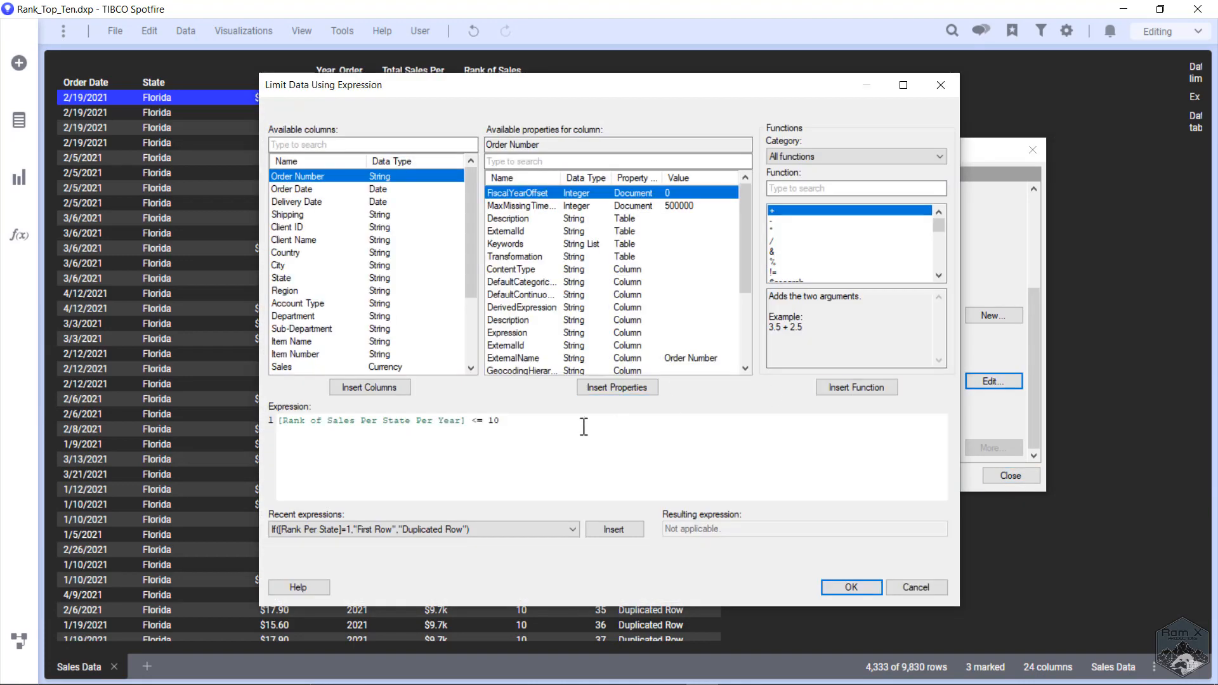
double_click(489, 422)
left_click_drag(489, 422, 279, 420)
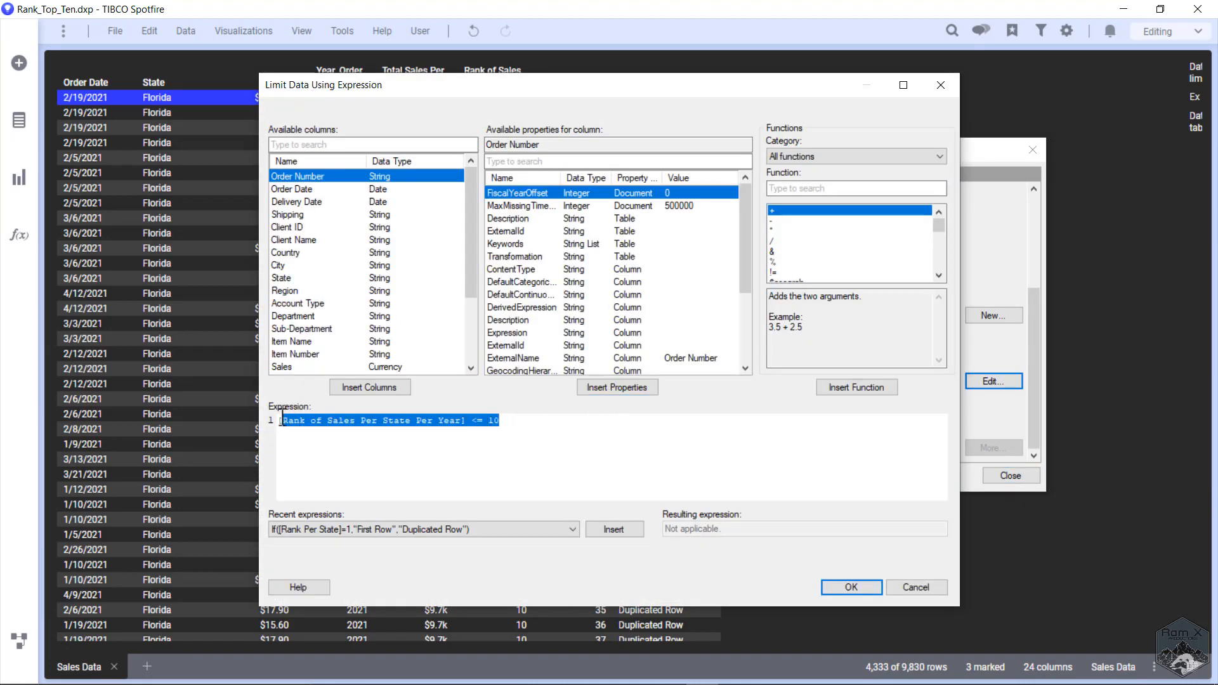
left_click(532, 420)
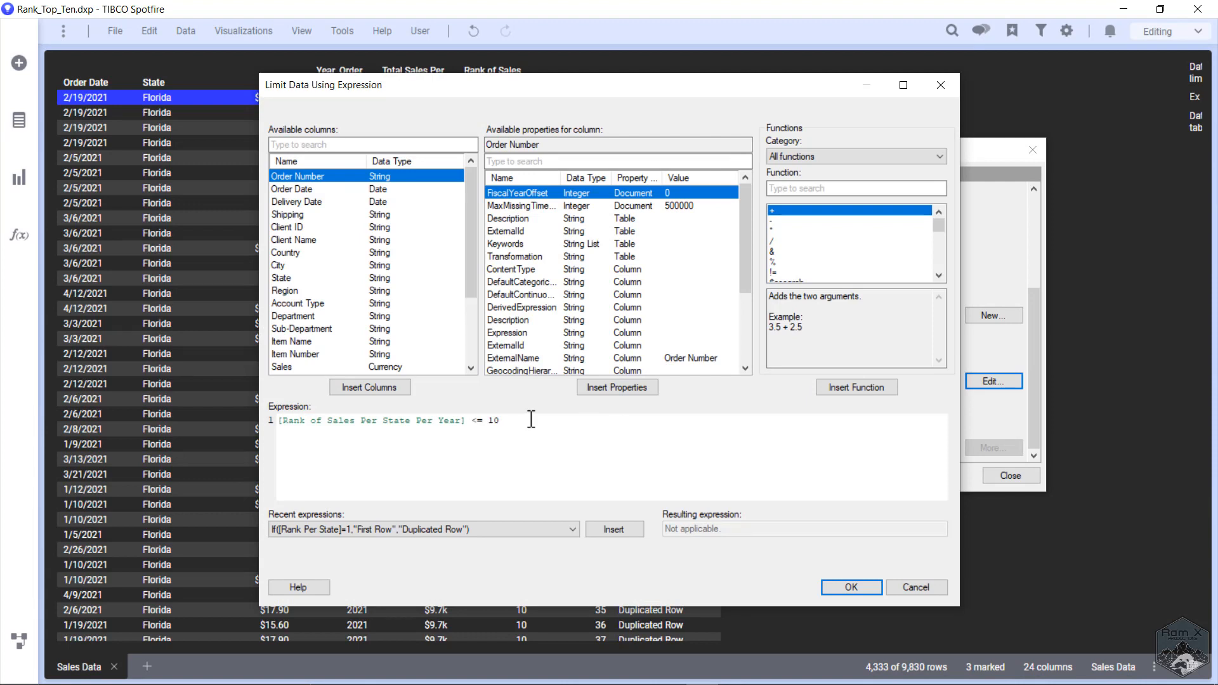
type("and [dupli")
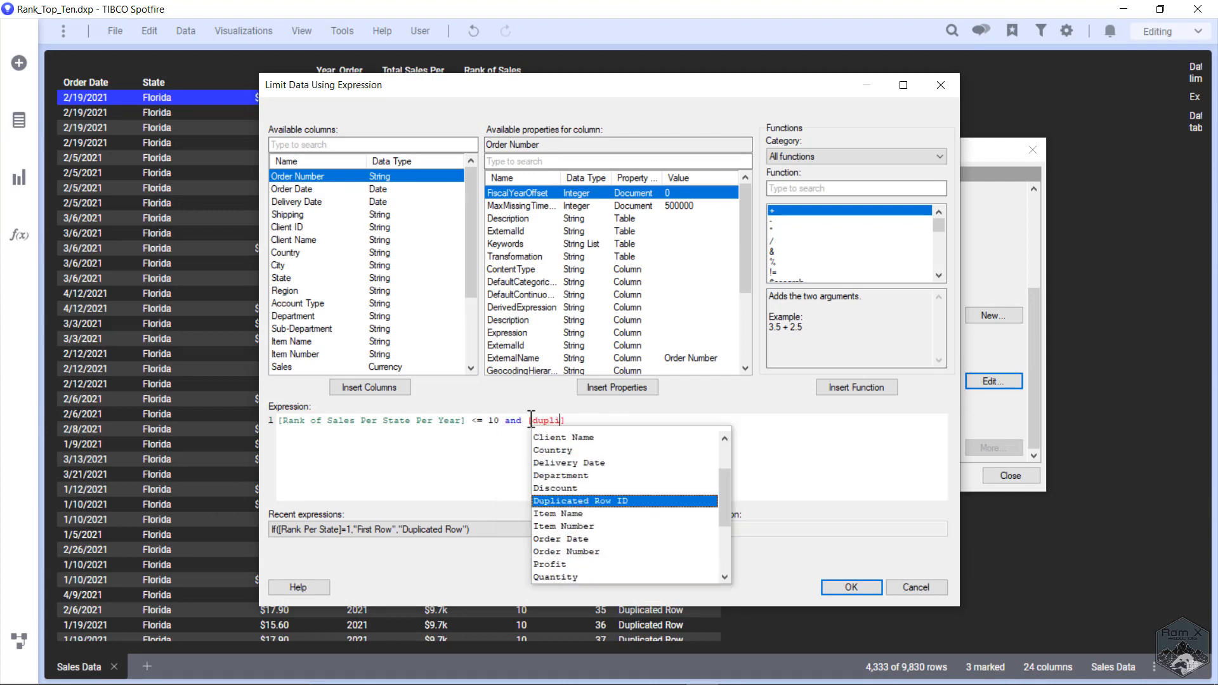
key("Return")
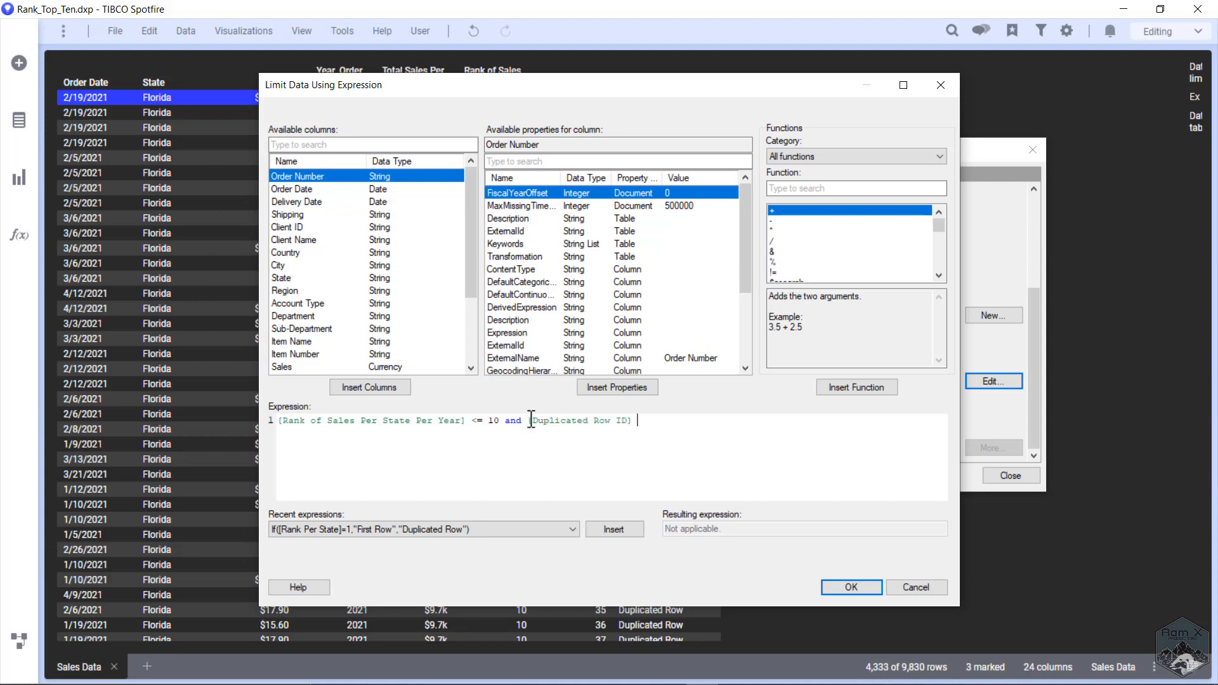
type("= \"First Row\"")
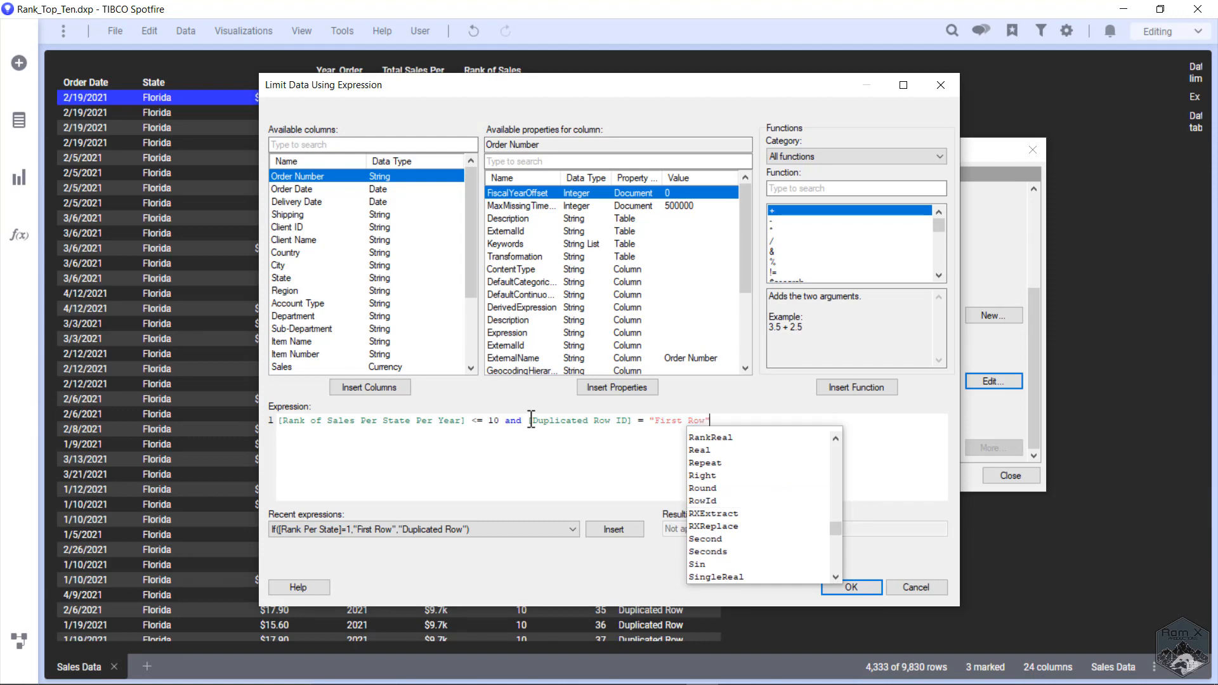
left_click(853, 587)
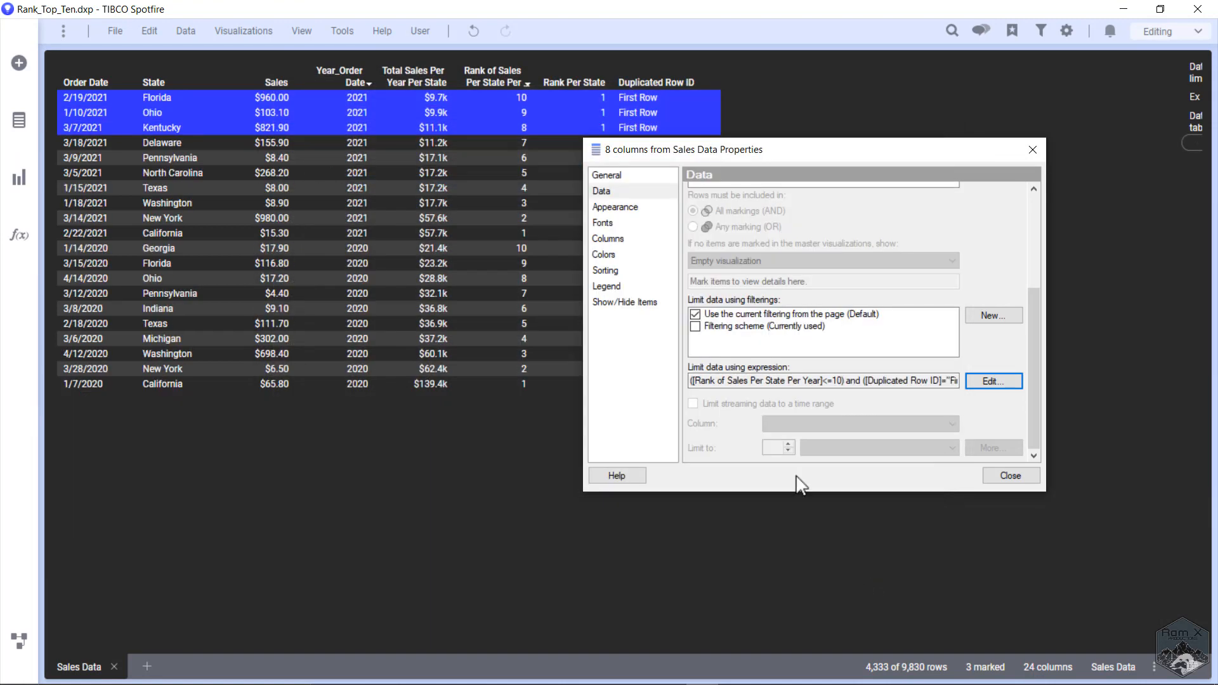
left_click(1005, 479)
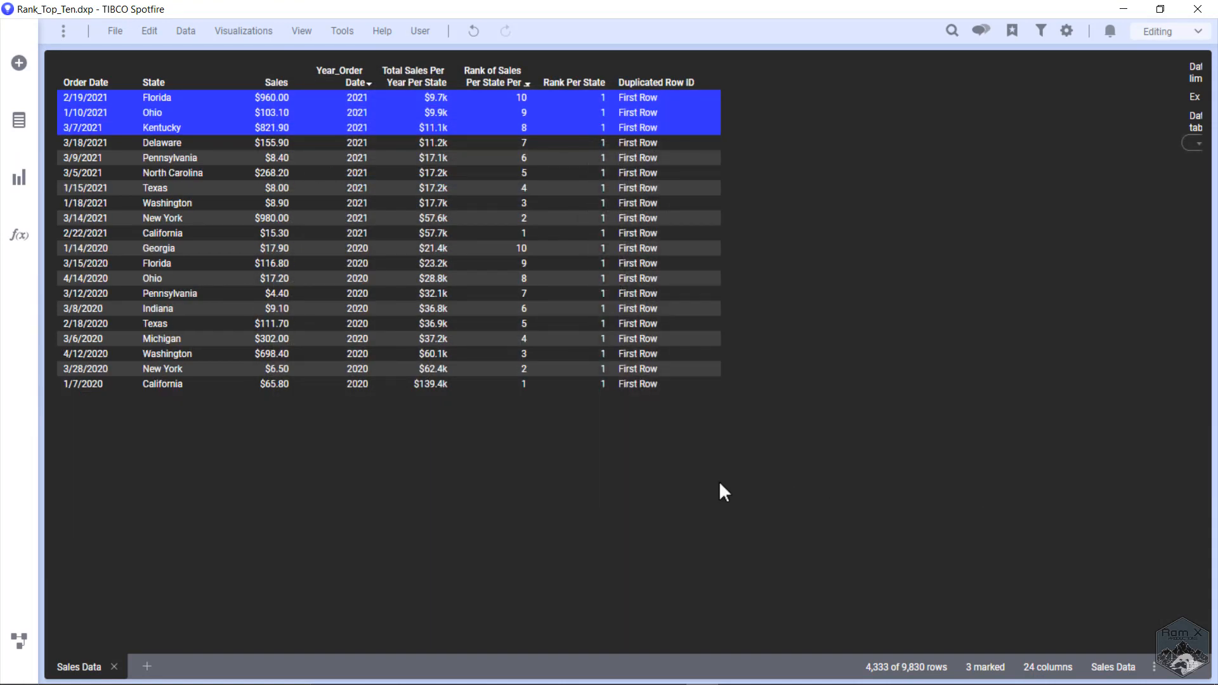
left_click(720, 484)
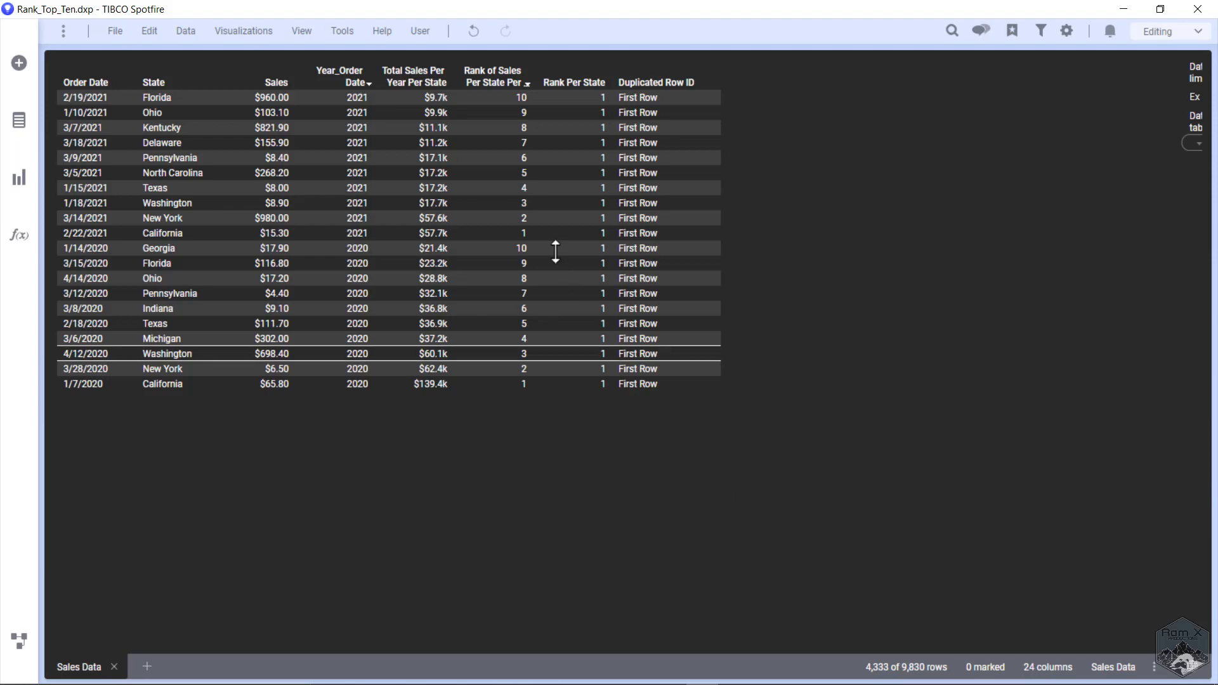
- Extend the table visualization's data-limiting expression with and [Year_Order Date] = 2021, then close its properties
right_click(555, 222)
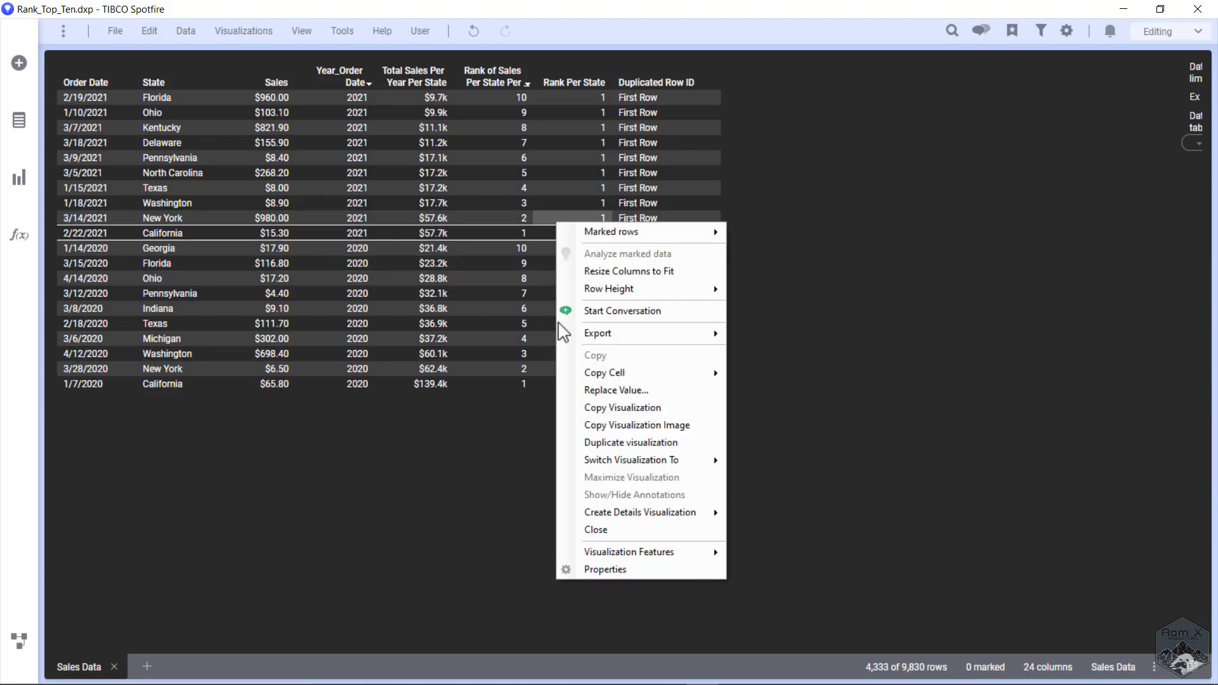
left_click(619, 567)
left_click(438, 216)
left_click_drag(542, 174, 877, 135)
scroll(930, 383, "down", 3)
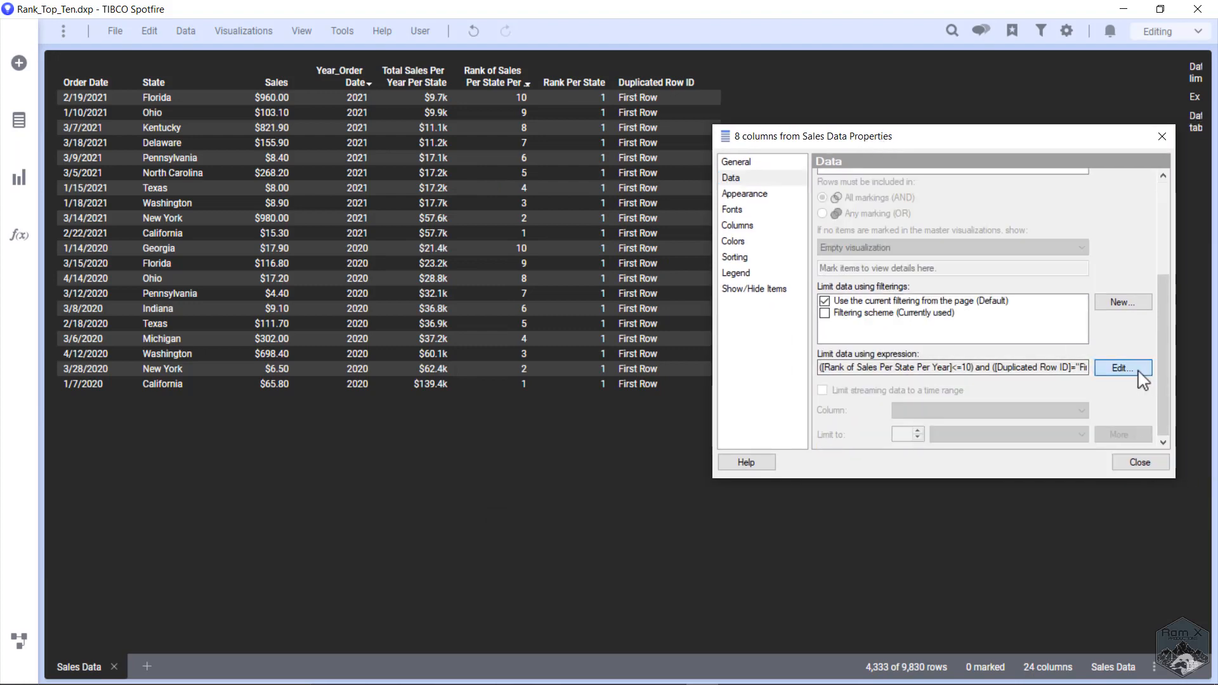
left_click(1139, 373)
type("and ")
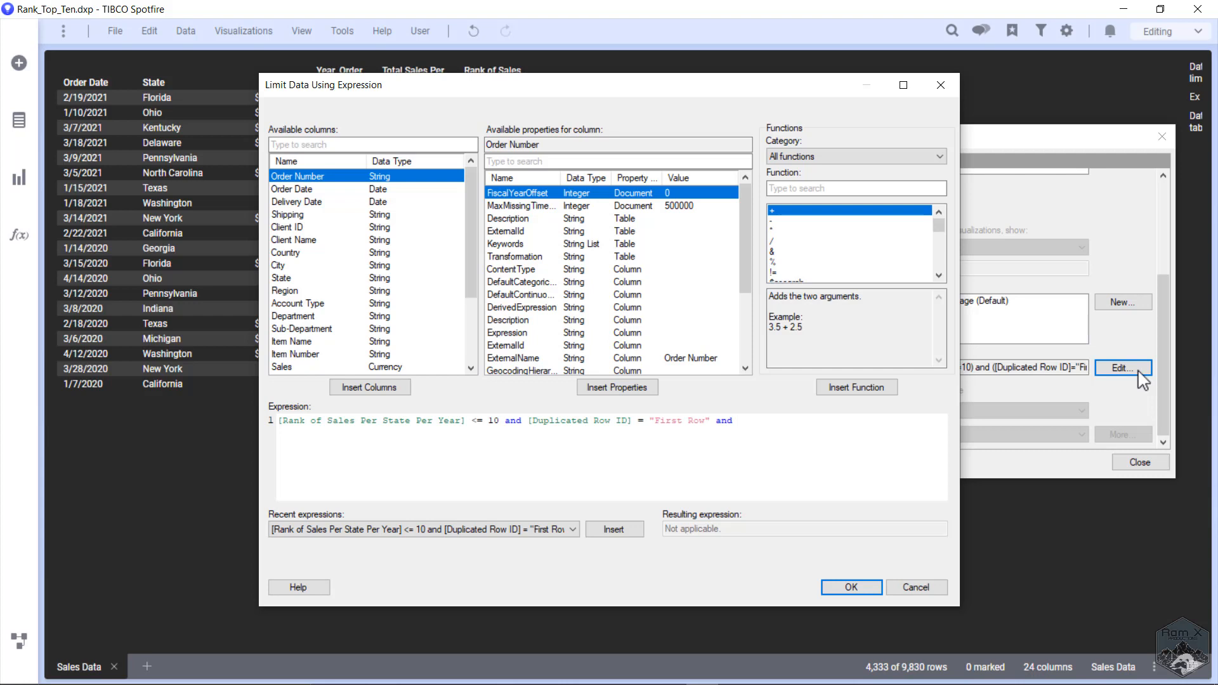
type("[Year_Order Date]")
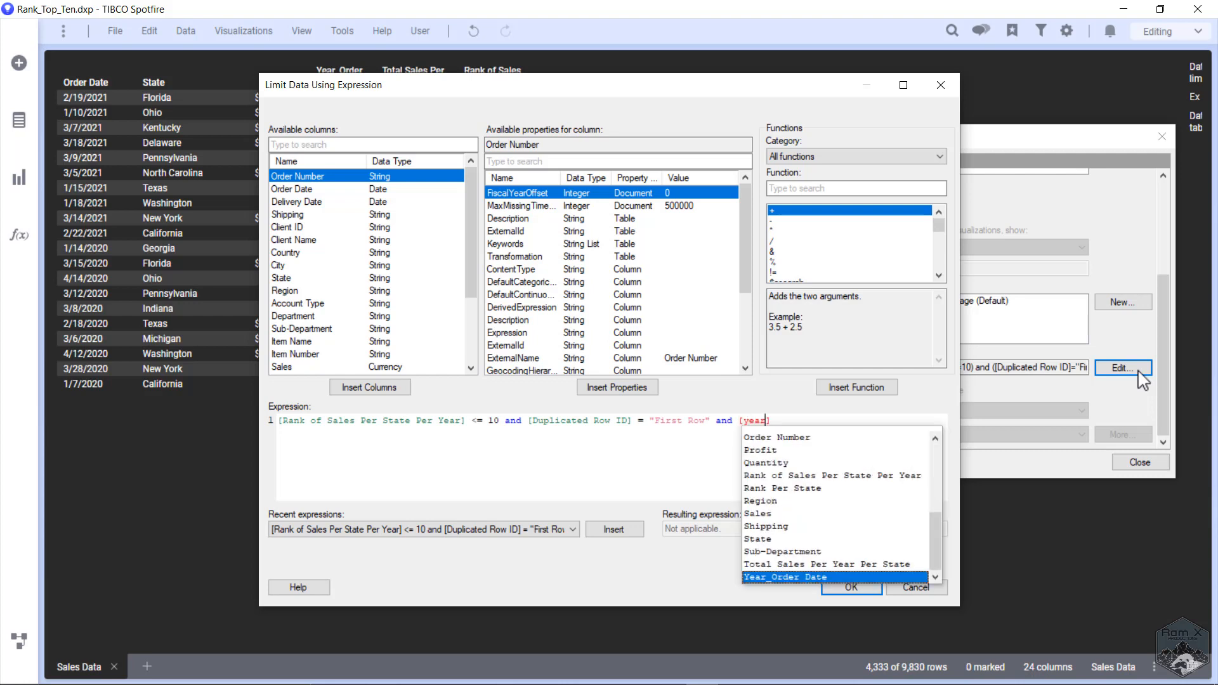
key("Return")
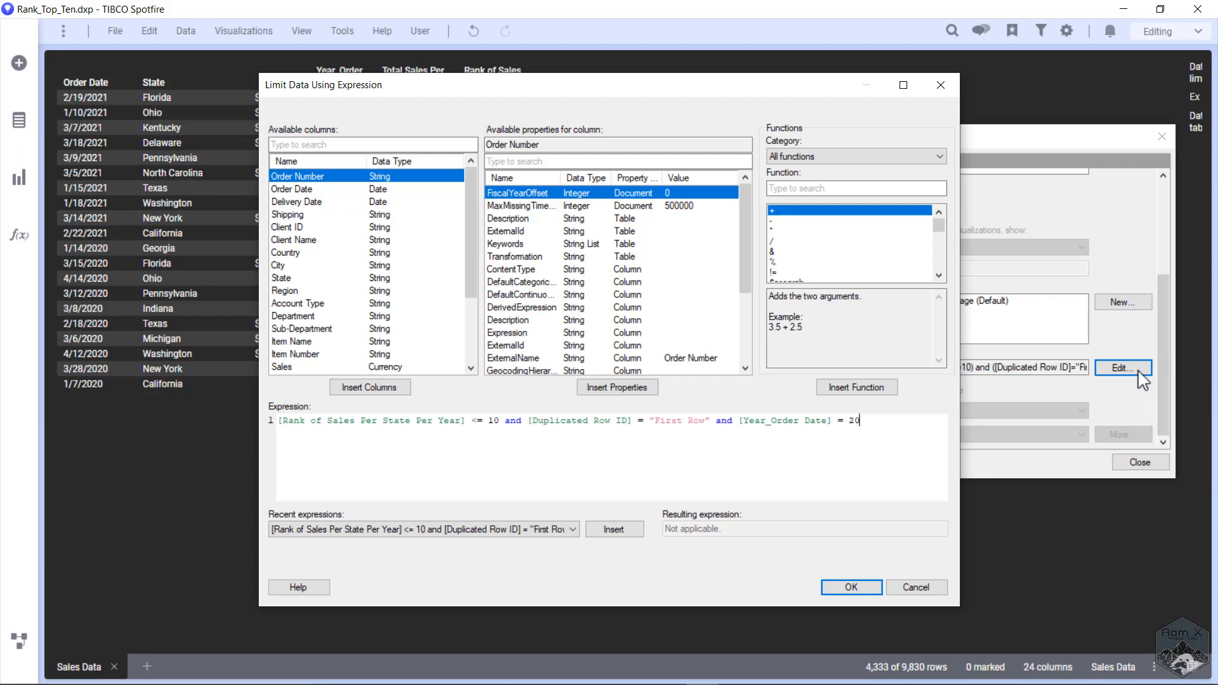
left_click(850, 588)
left_click(1140, 462)
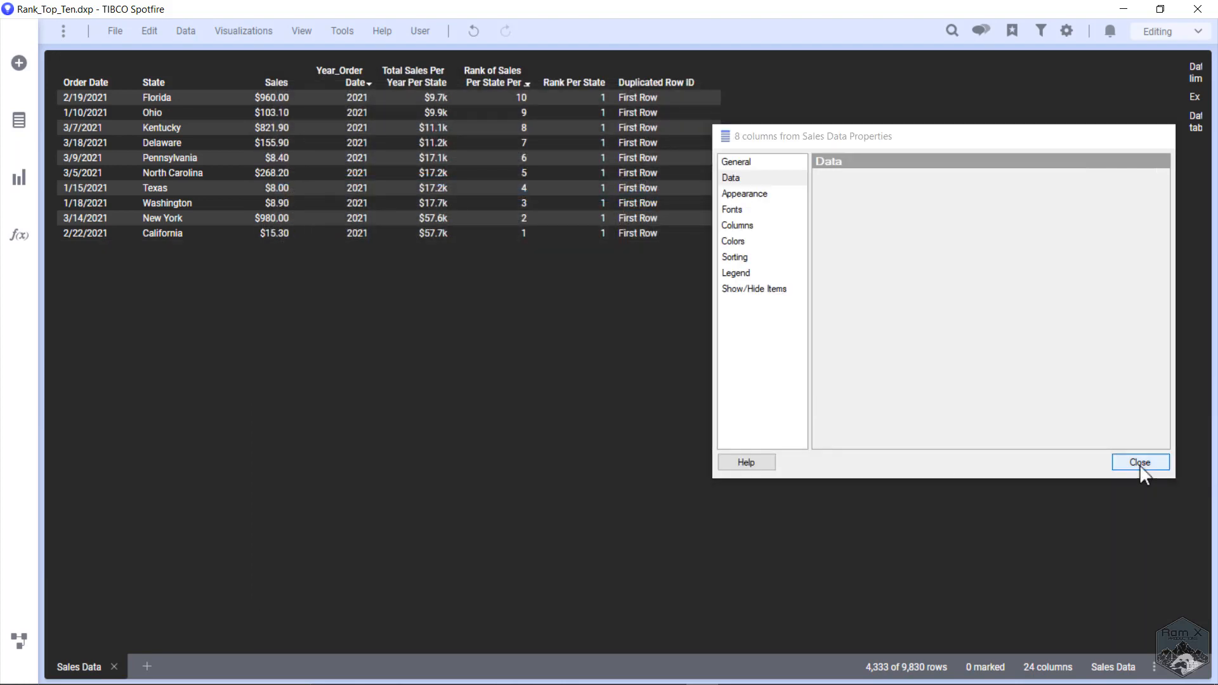
- Sort the table only by the Rank of Sales Per State Per Year column, in ascending order
left_click(505, 82)
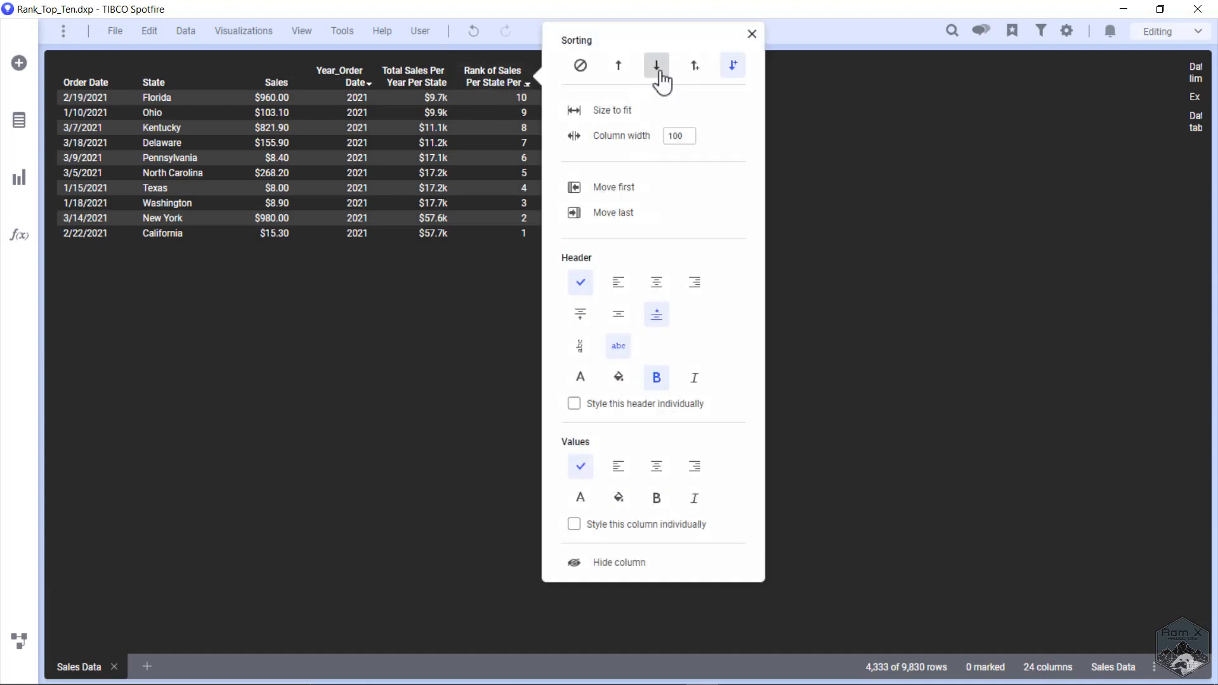
left_click(657, 66)
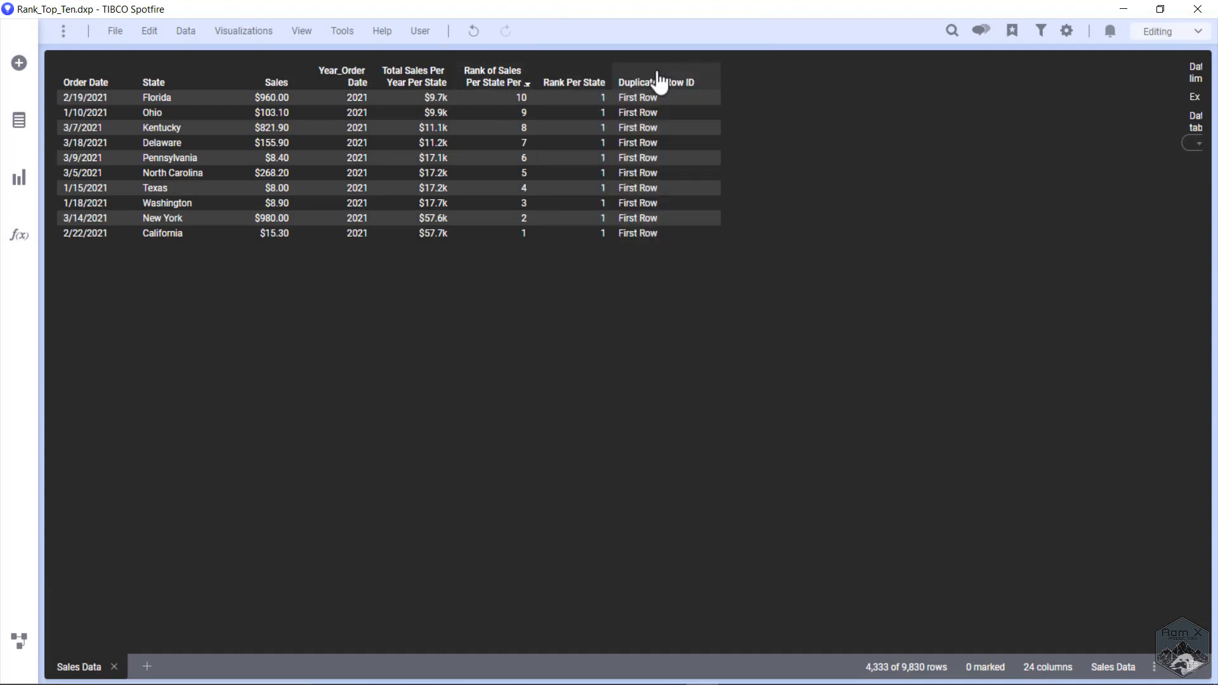
left_click(498, 82)
left_click(620, 63)
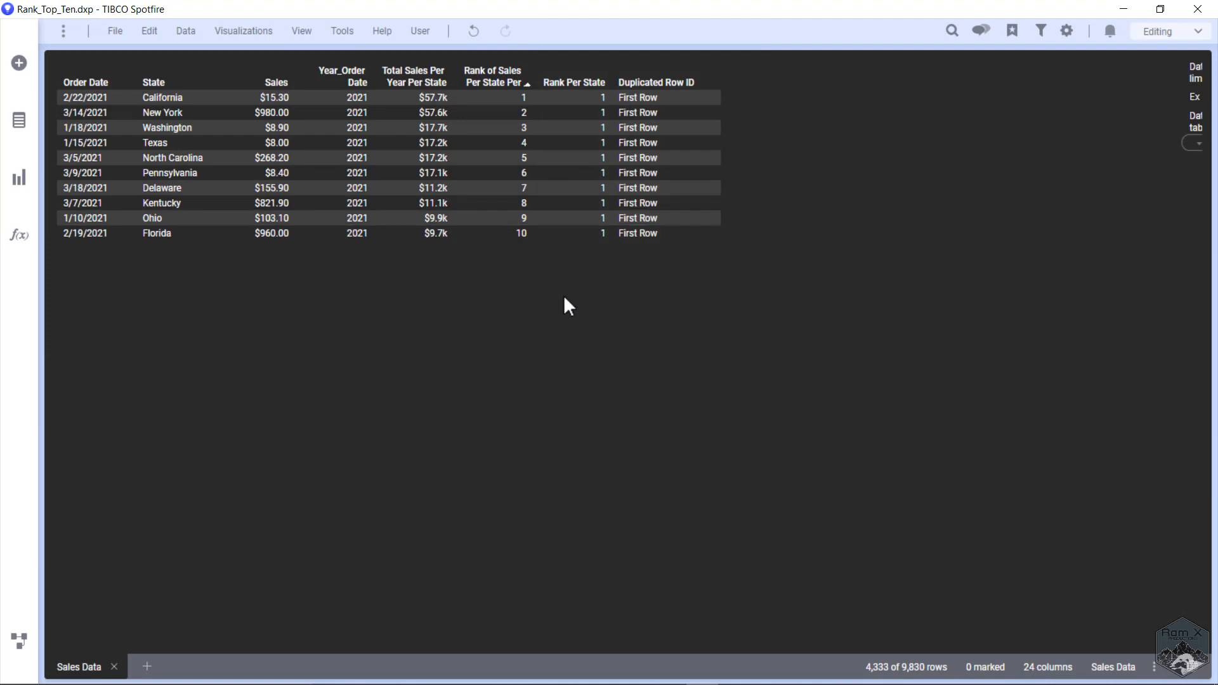